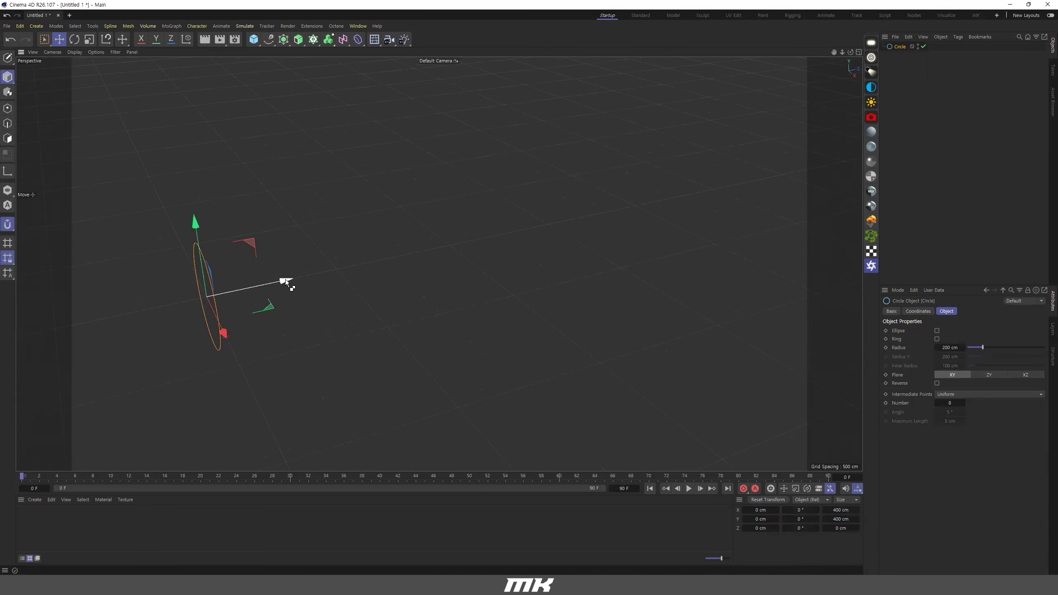
# Duplicate the circle spline along the Z axis, placing the copy about 1050 cm away
pyautogui.moveTo(284, 280); pyautogui.dragTo(525, 230)
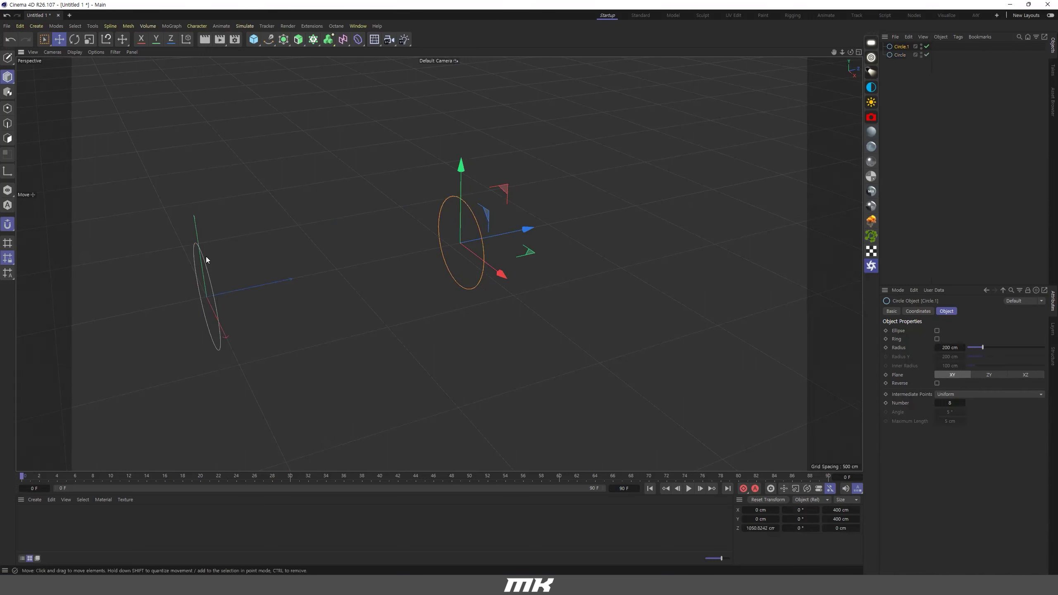
pyautogui.keyDown('alt'); pyautogui.moveTo(422, 228); pyautogui.dragTo(505, 251); pyautogui.keyUp('alt')
pyautogui.click(290, 273)
pyautogui.click(505, 200)
pyautogui.click(898, 55)
pyautogui.click(900, 48)
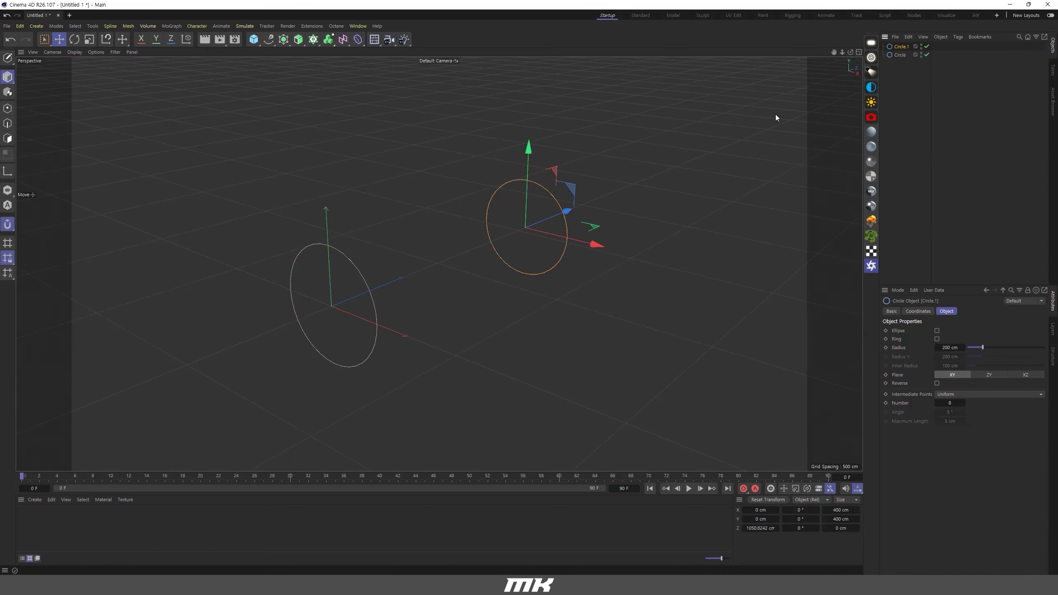
# Add a Loft generator and nest both circle splines inside it
pyautogui.click(300, 43)
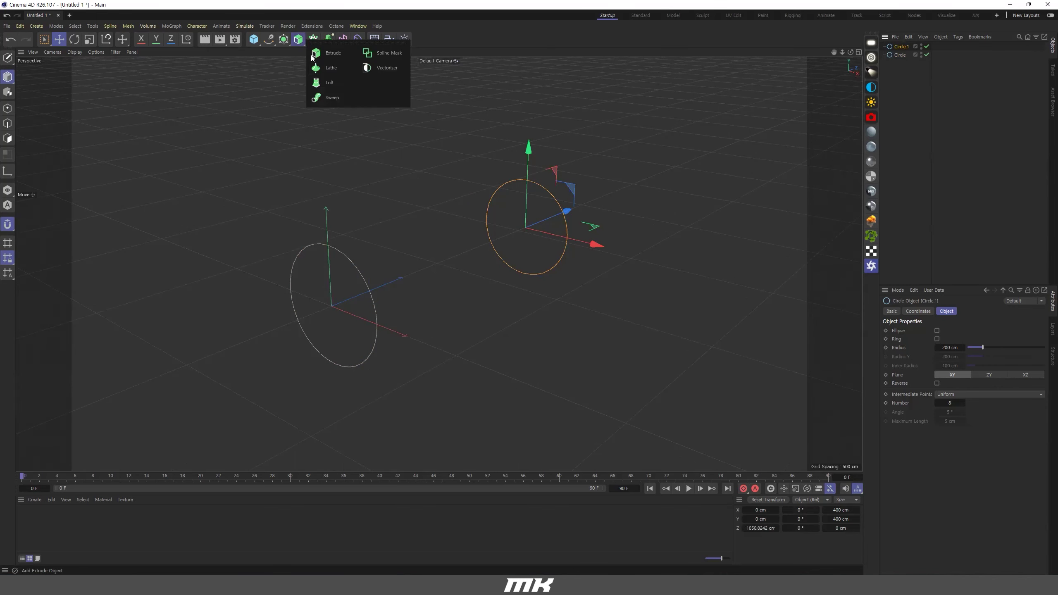
pyautogui.click(317, 82)
pyautogui.moveTo(894, 60); pyautogui.dragTo(899, 47)
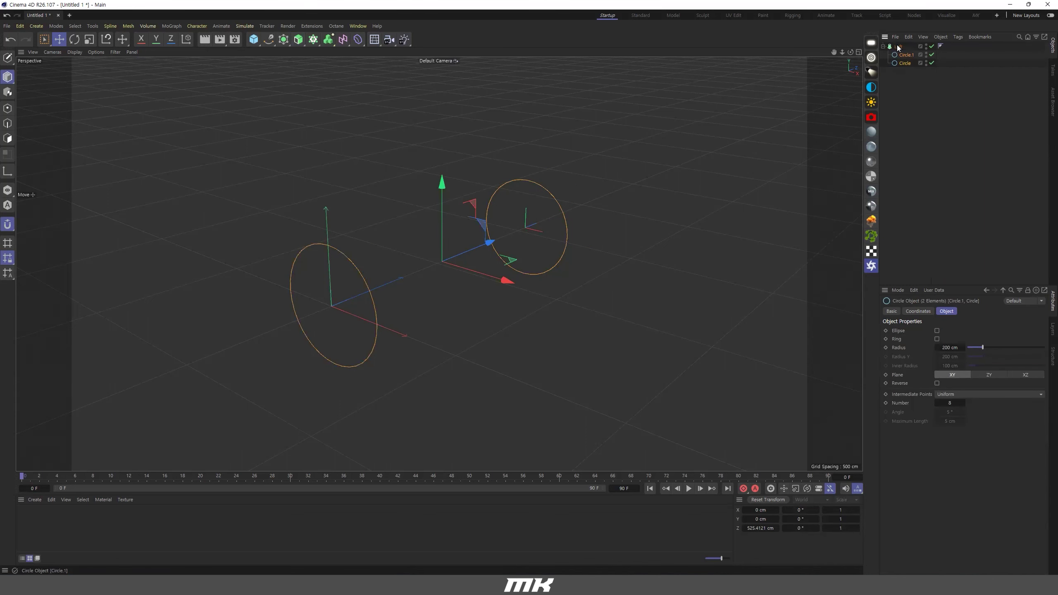
pyautogui.scroll(2, 371, 288)
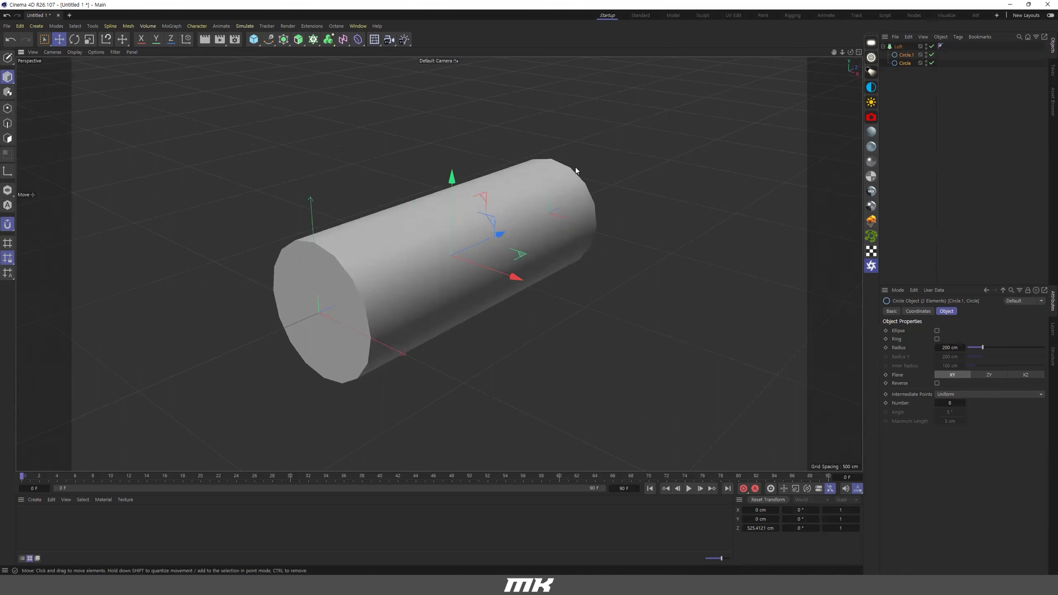
pyautogui.keyDown('alt'); pyautogui.moveTo(558, 194); pyautogui.dragTo(408, 223); pyautogui.keyUp('alt')
# Lengthen the loft by moving the second circle along Z to about 1119 cm
pyautogui.keyDown('ctrl'); pyautogui.click(908, 64); pyautogui.keyUp('ctrl')
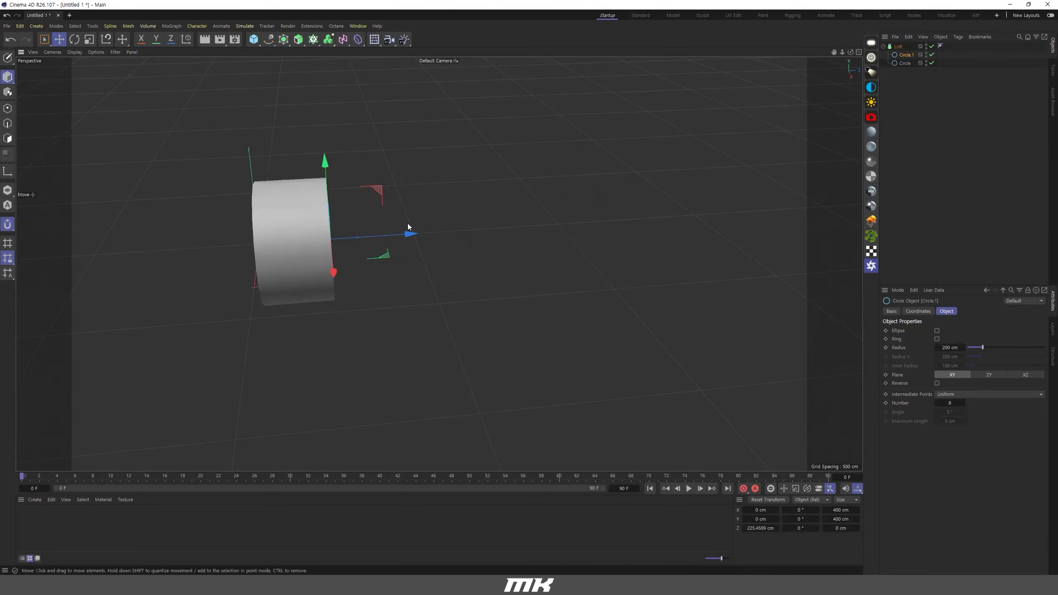
pyautogui.click(932, 47)
pyautogui.click(932, 47)
pyautogui.click(932, 47)
pyautogui.click(932, 46)
pyautogui.moveTo(416, 235); pyautogui.dragTo(699, 219)
pyautogui.keyDown('alt'); pyautogui.moveTo(363, 224); pyautogui.dragTo(517, 256); pyautogui.keyUp('alt')
pyautogui.scroll(2, 518, 256)
# Switch the viewport display to Gouraud Shading (Lines)
pyautogui.click(75, 53)
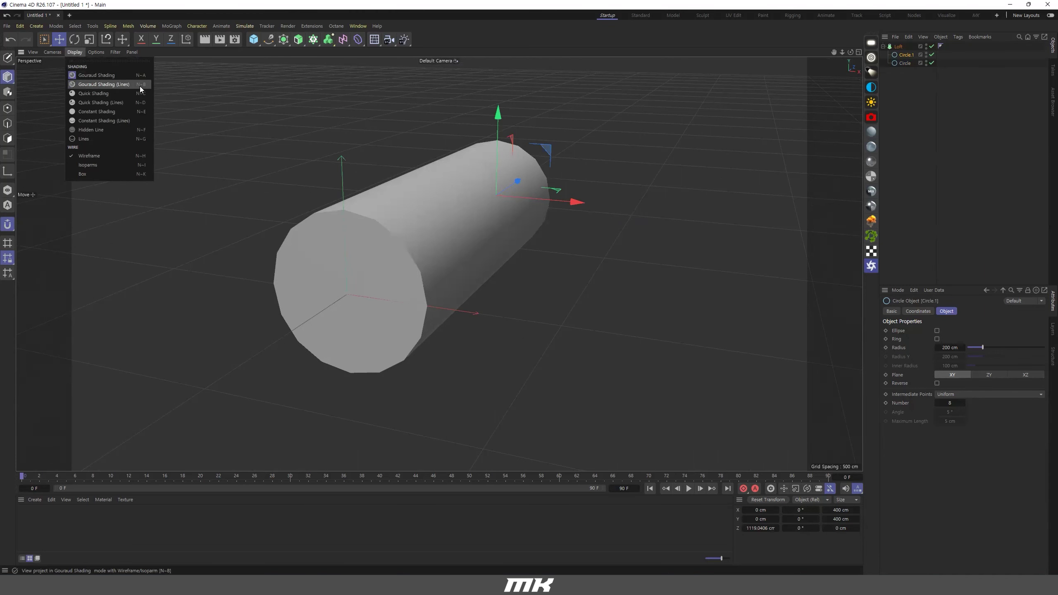
pyautogui.click(126, 85)
pyautogui.keyDown('alt'); pyautogui.moveTo(226, 126); pyautogui.dragTo(643, 149); pyautogui.keyUp('alt')
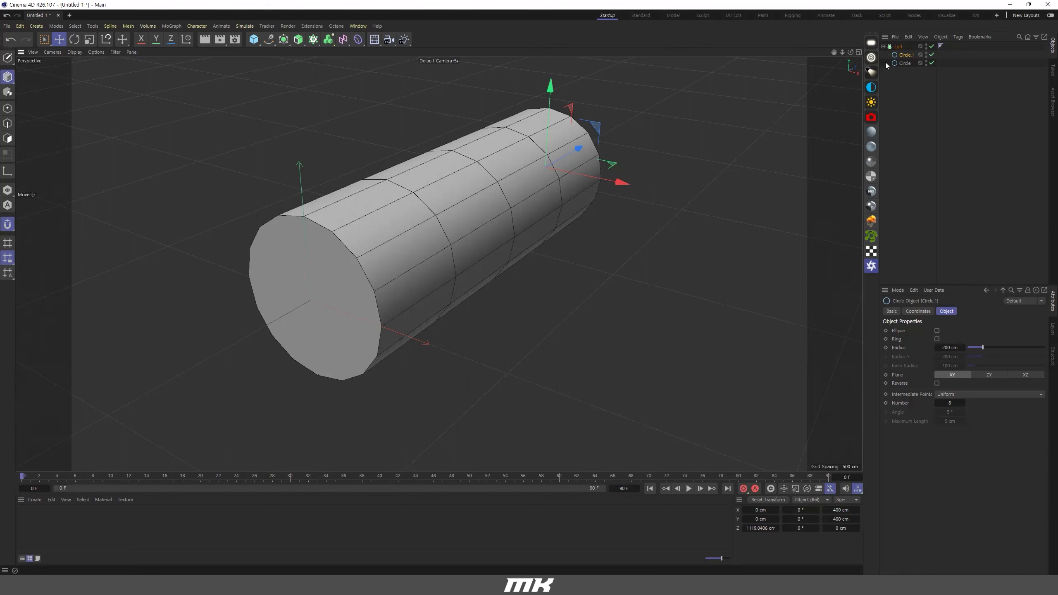
# Set the loft's Mesh Subdivision U to 41 and Mesh Subdivision V to 8
pyautogui.click(897, 47)
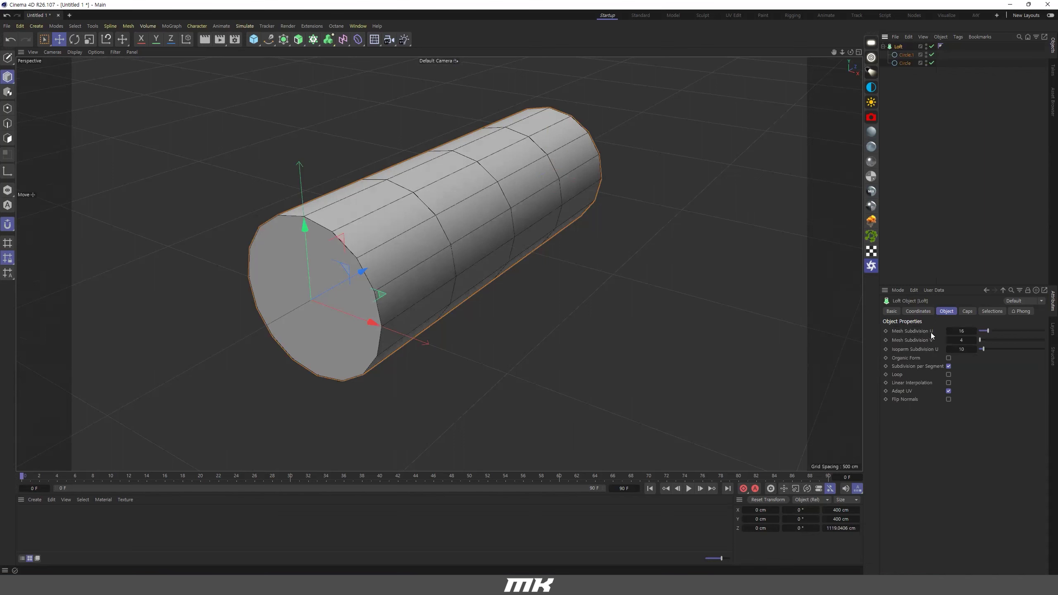
pyautogui.moveTo(991, 331)
pyautogui.mouseDown()
pyautogui.moveTo(1012, 330)
pyautogui.moveTo(991, 340)
pyautogui.mouseUp()
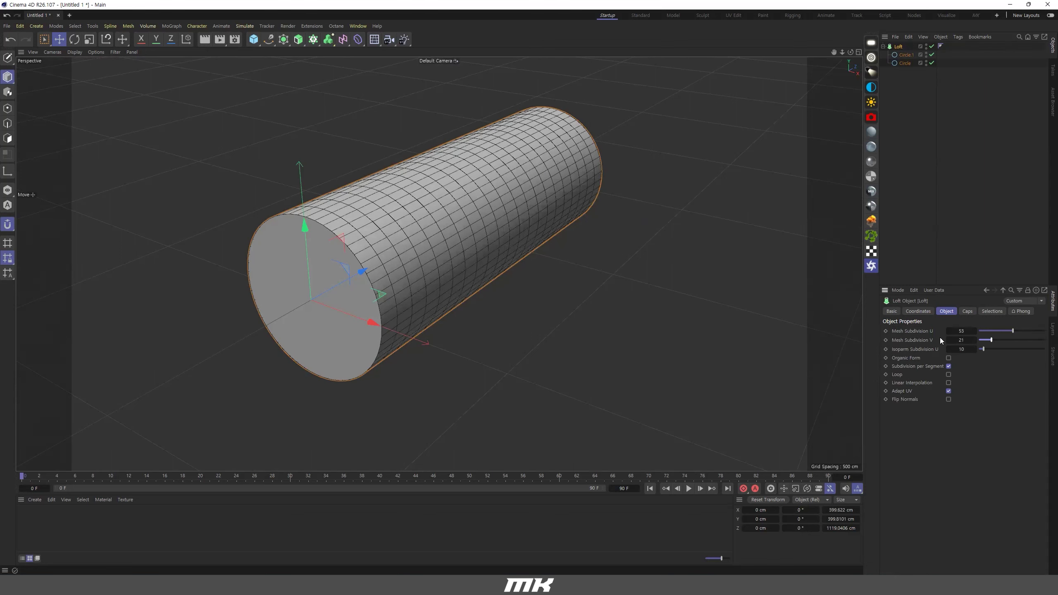
pyautogui.moveTo(997, 343)
pyautogui.mouseDown()
pyautogui.moveTo(978, 340)
pyautogui.moveTo(1025, 331)
pyautogui.moveTo(991, 334)
pyautogui.moveTo(1005, 332)
pyautogui.mouseUp()
pyautogui.keyDown('alt'); pyautogui.moveTo(560, 293); pyautogui.dragTo(480, 274); pyautogui.keyUp('alt')
pyautogui.keyDown('alt'); pyautogui.moveTo(480, 274); pyautogui.dragTo(418, 299, button='middle'); pyautogui.keyUp('alt')
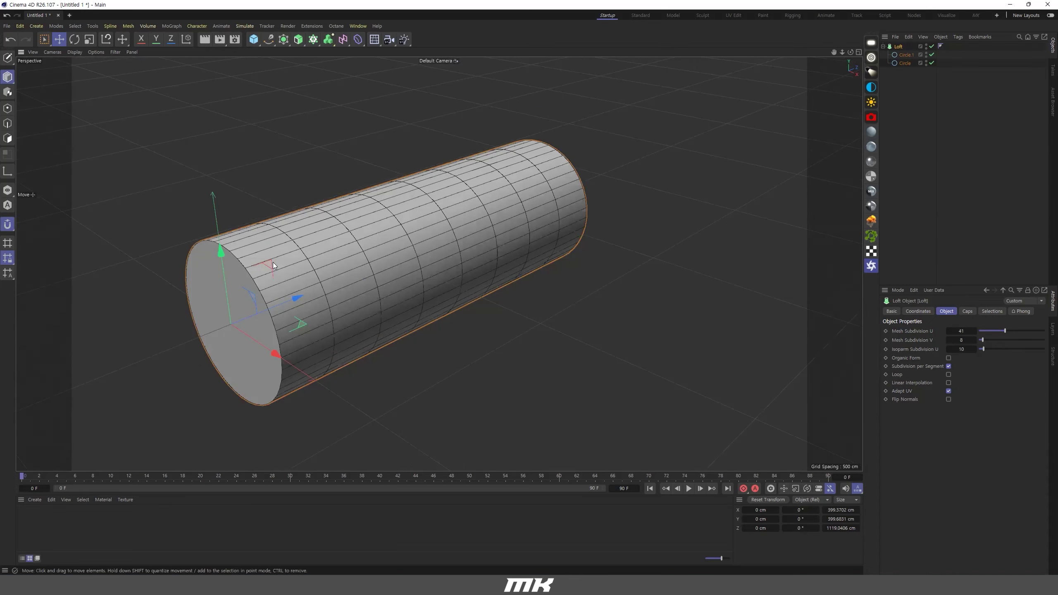
# Disable the loft to inspect its two source circles, and enable it again
pyautogui.click(931, 47)
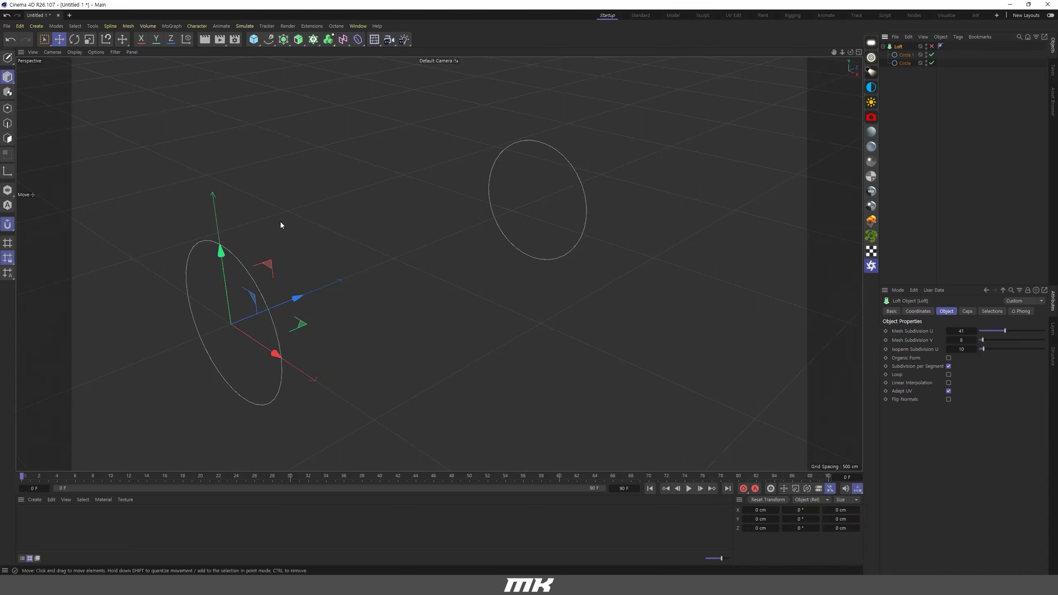
pyautogui.keyDown('alt'); pyautogui.moveTo(292, 257); pyautogui.dragTo(625, 190); pyautogui.keyUp('alt')
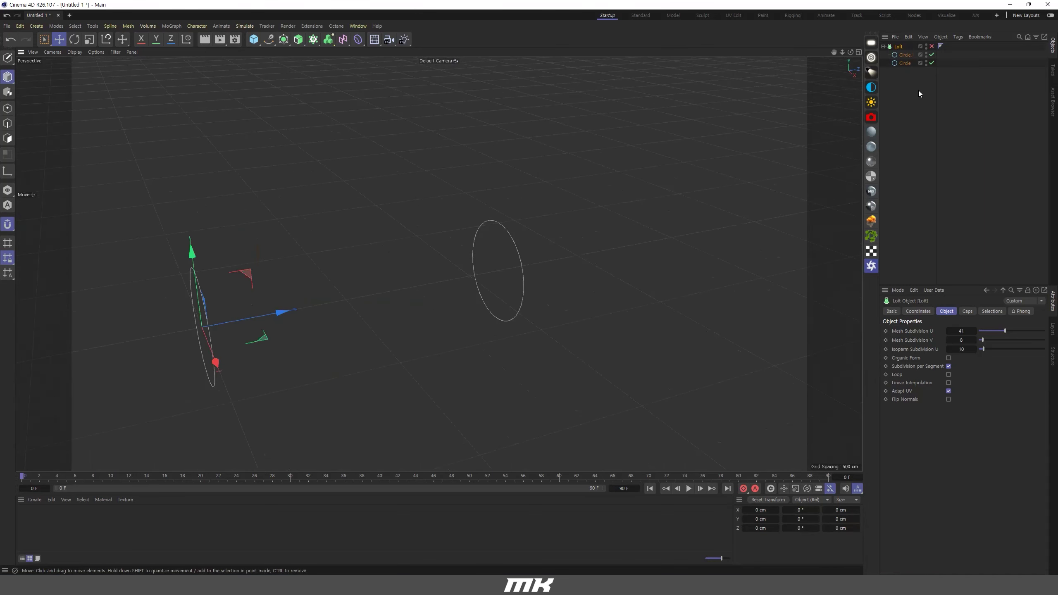
pyautogui.click(932, 47)
pyautogui.keyDown('alt'); pyautogui.moveTo(353, 273); pyautogui.dragTo(124, 246); pyautogui.keyUp('alt')
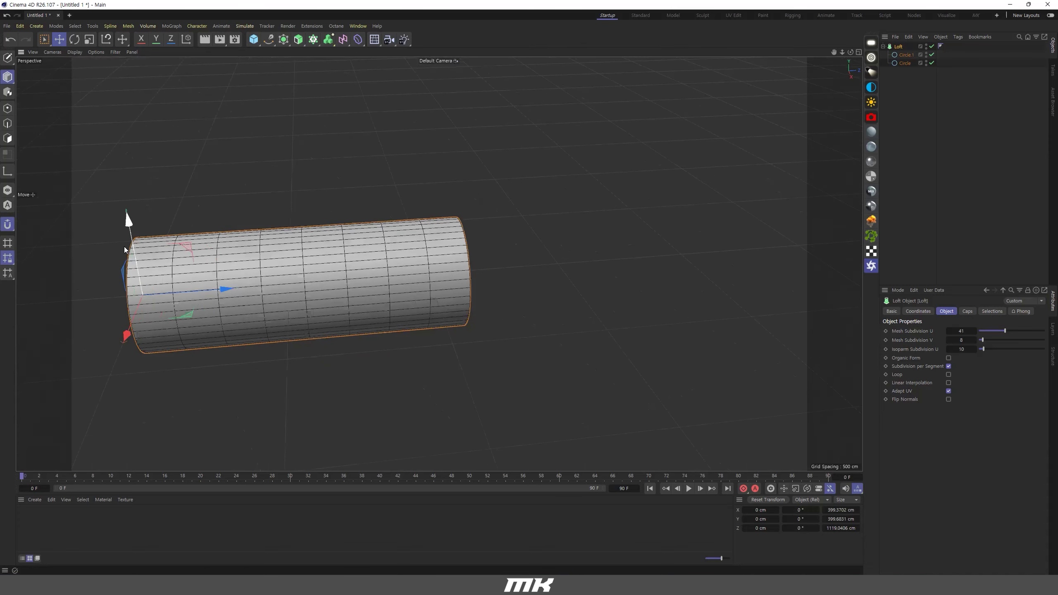
# Add a rectangle spline and move it along Z past the second circle, to about 1832 cm
pyautogui.click(254, 39)
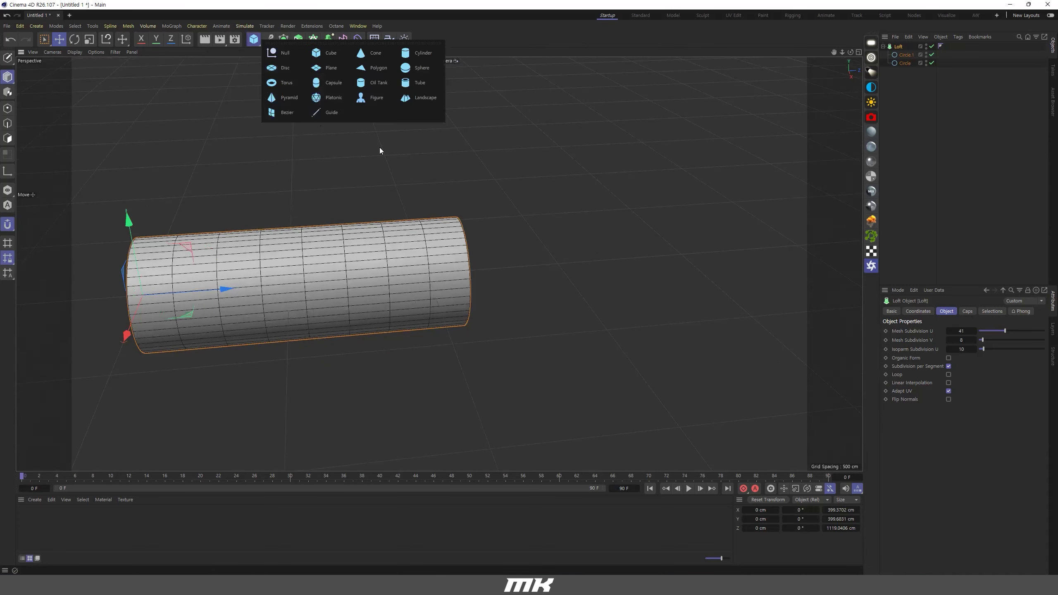
pyautogui.click(268, 40)
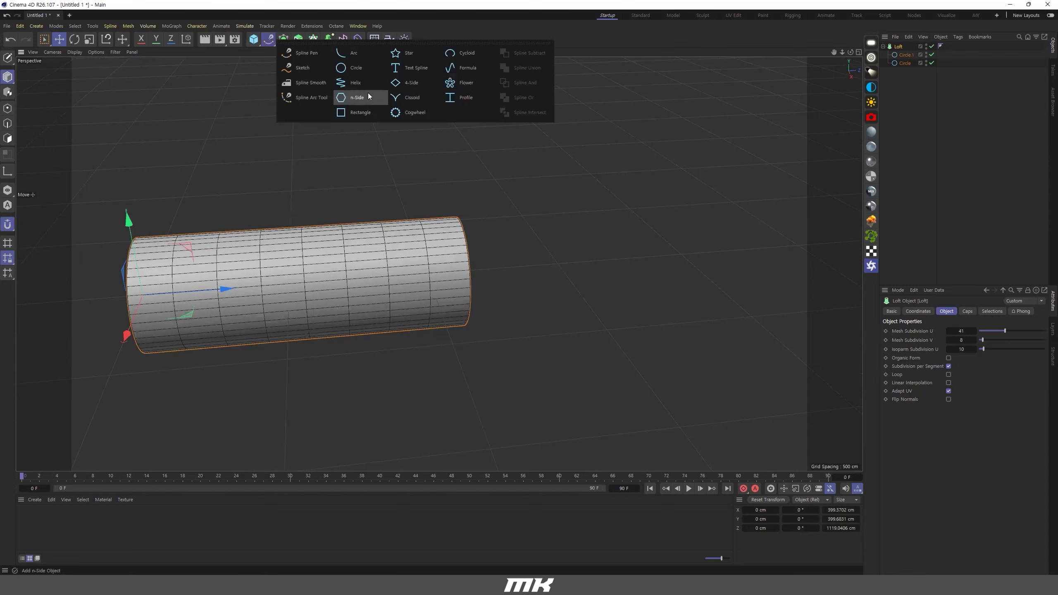
pyautogui.click(356, 117)
pyautogui.moveTo(207, 292); pyautogui.dragTo(672, 269)
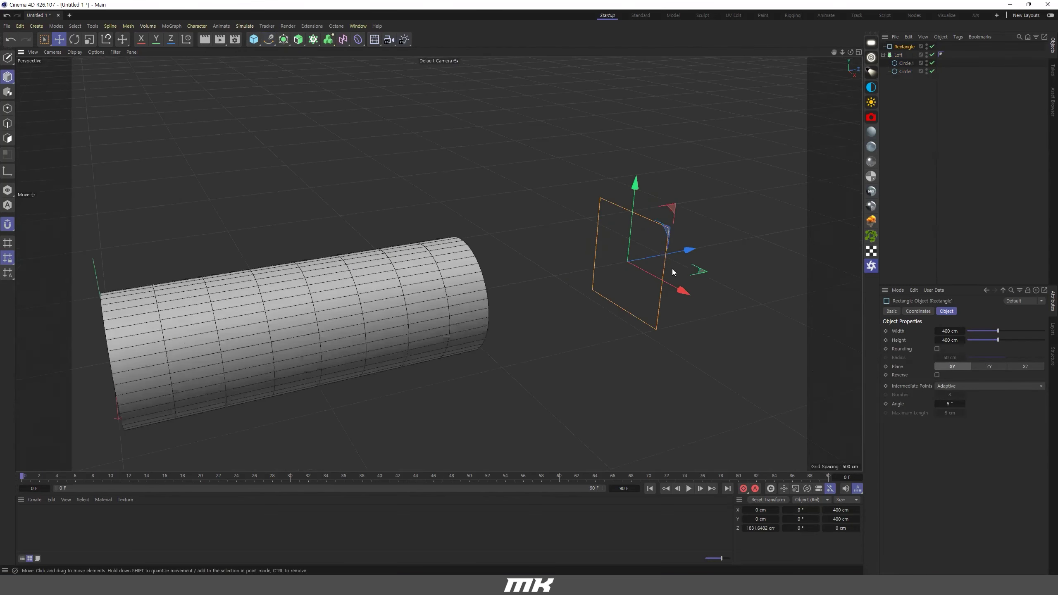
pyautogui.keyDown('alt'); pyautogui.moveTo(584, 256); pyautogui.dragTo(668, 280); pyautogui.keyUp('alt')
pyautogui.keyDown('alt'); pyautogui.moveTo(489, 245); pyautogui.dragTo(443, 220); pyautogui.keyUp('alt')
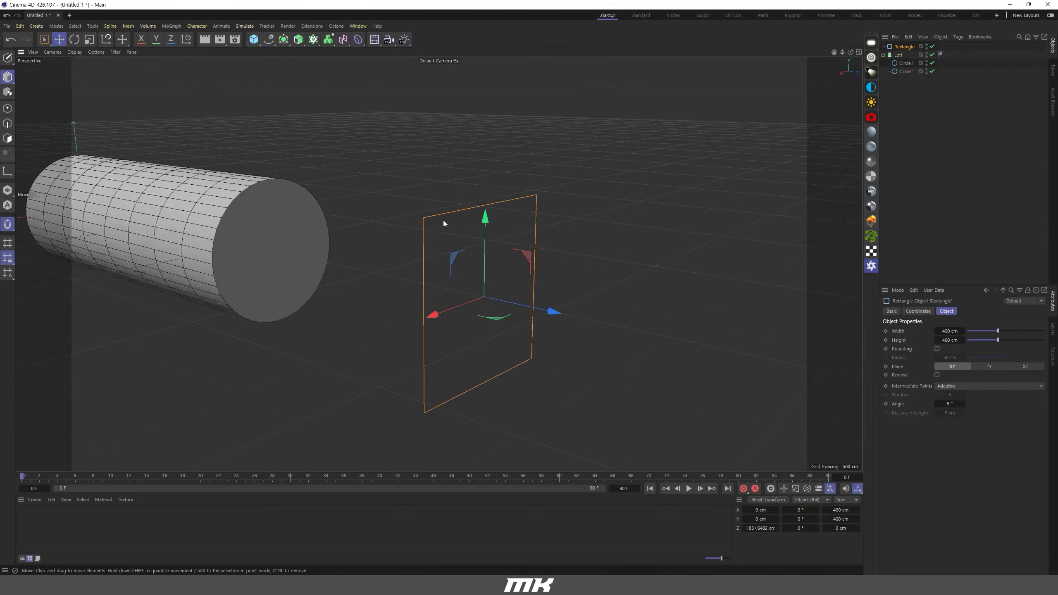
# Enable rounding on the rectangle spline with a 50 cm corner radius
pyautogui.click(937, 349)
pyautogui.moveTo(479, 287)
pyautogui.keyDown('alt'); pyautogui.mouseDown()
pyautogui.moveTo(401, 273)
pyautogui.moveTo(252, 212)
pyautogui.moveTo(286, 239)
pyautogui.moveTo(279, 229)
pyautogui.moveTo(489, 276)
pyautogui.moveTo(471, 282)
pyautogui.mouseUp(); pyautogui.keyUp('alt')
pyautogui.keyDown('alt'); pyautogui.moveTo(472, 283); pyautogui.dragTo(595, 260, button='middle'); pyautogui.keyUp('alt')
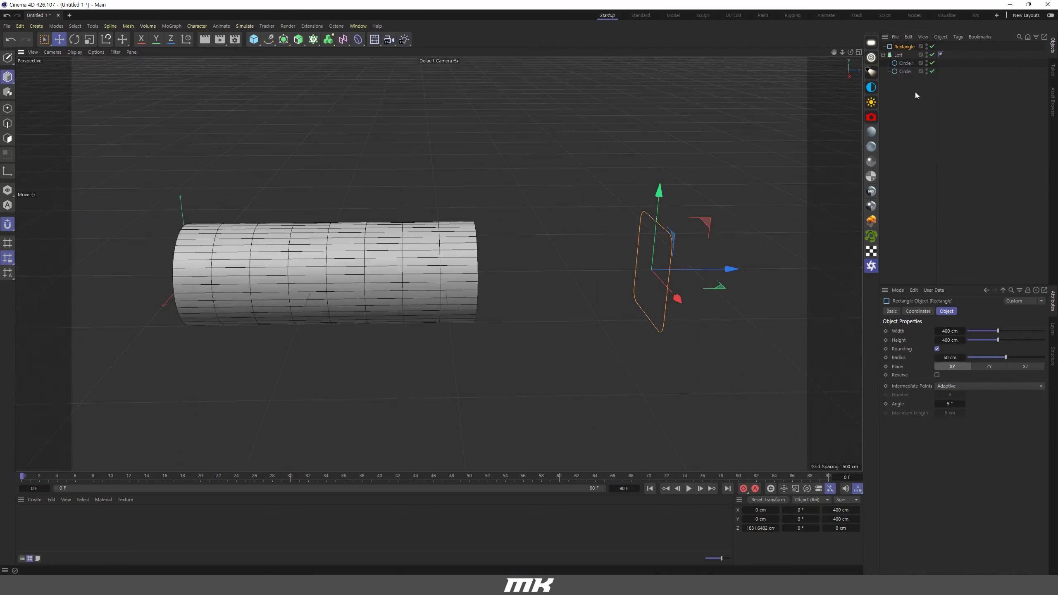
# Disable the loft and arrange its child splines in spatial order: Circle, Circle 1, Rectangle
pyautogui.click(932, 54)
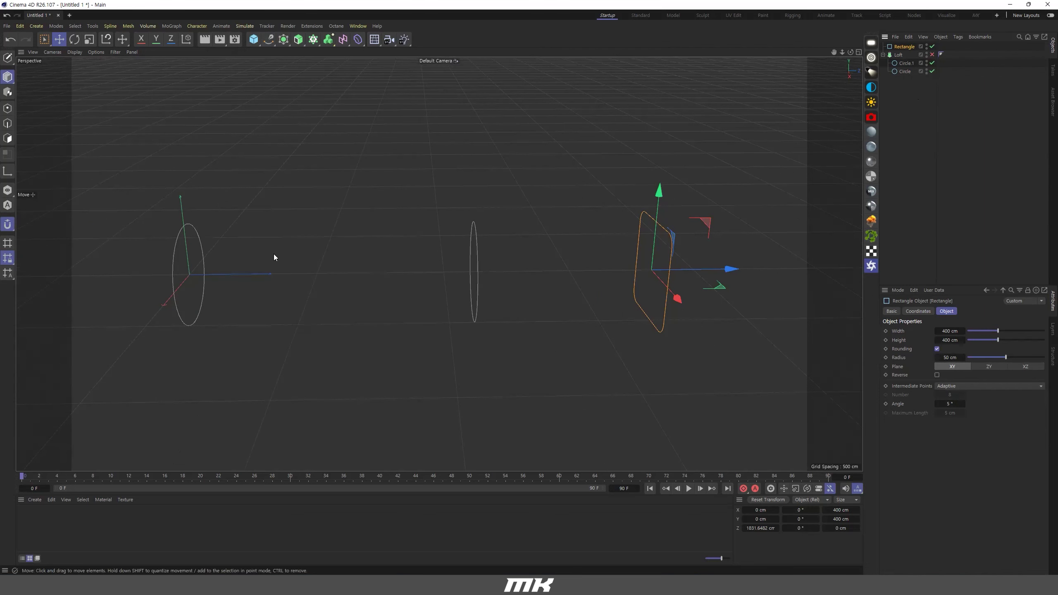
pyautogui.click(186, 229)
pyautogui.click(478, 259)
pyautogui.click(672, 241)
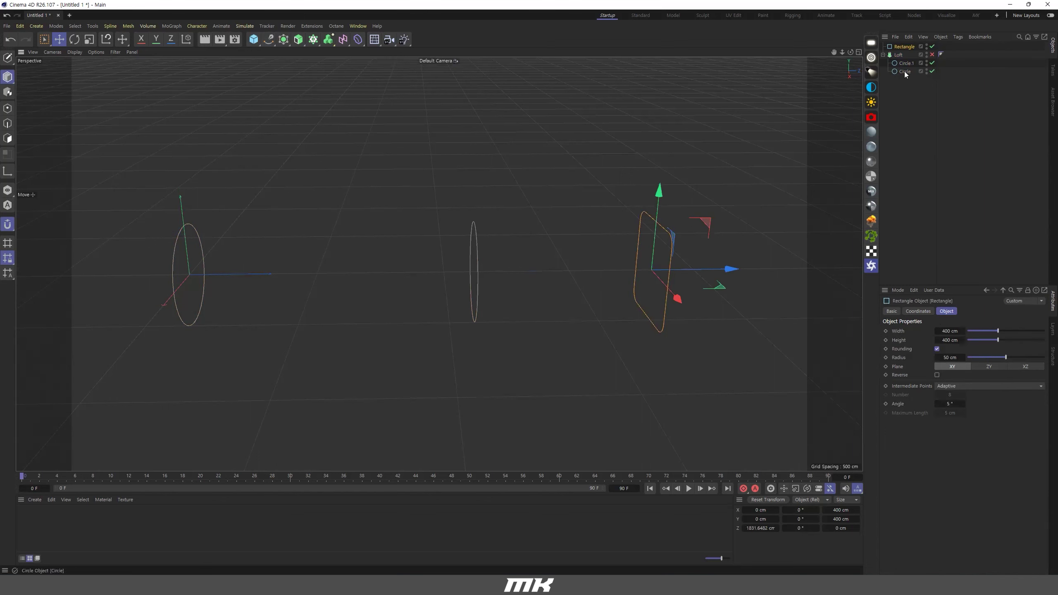
pyautogui.moveTo(903, 61); pyautogui.dragTo(905, 73)
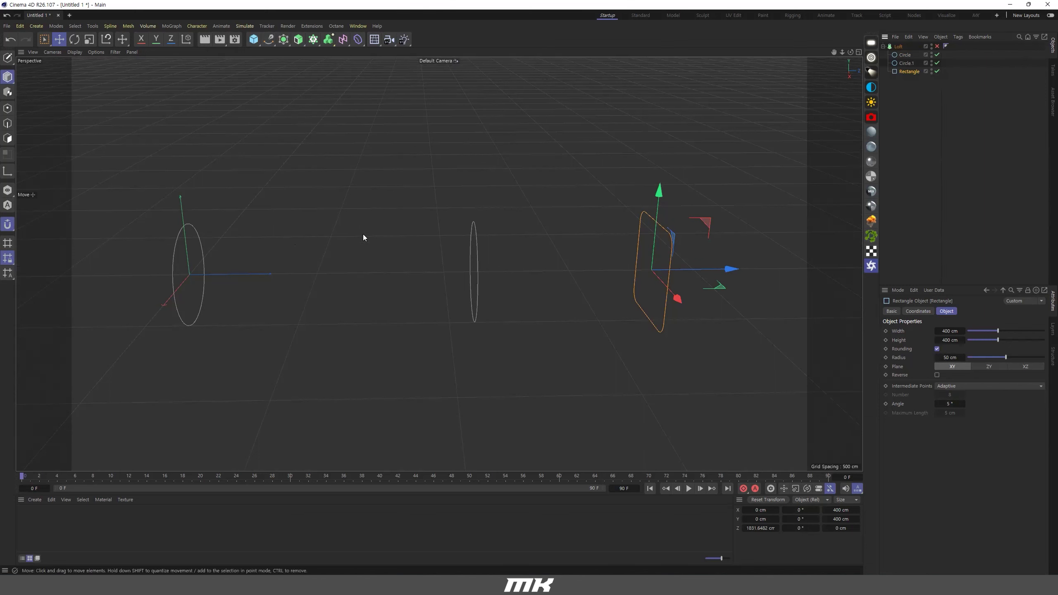
pyautogui.click(184, 229)
pyautogui.click(476, 250)
pyautogui.click(673, 248)
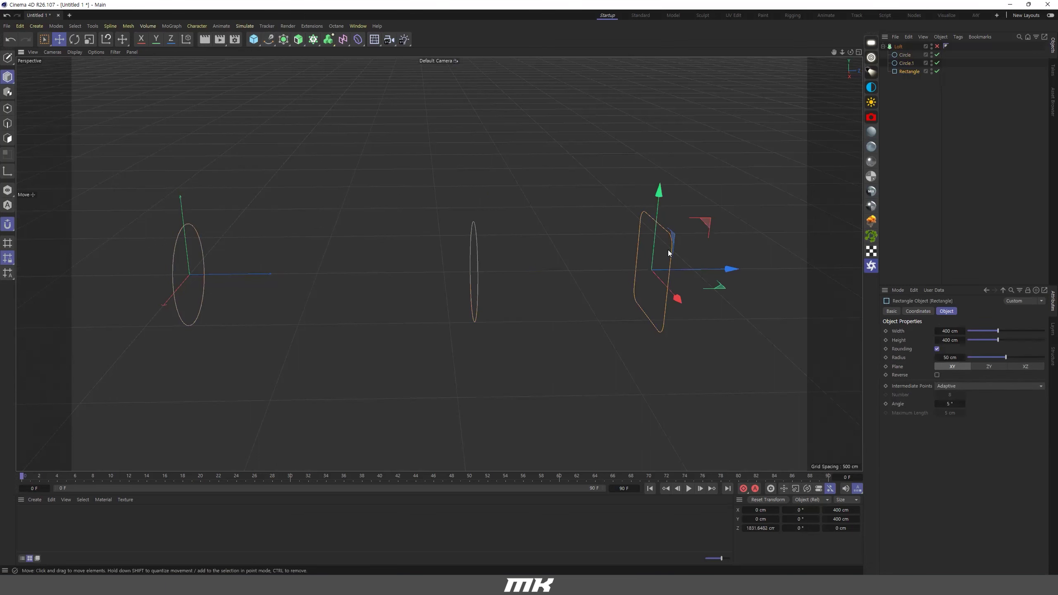
pyautogui.click(905, 63)
pyautogui.click(908, 71)
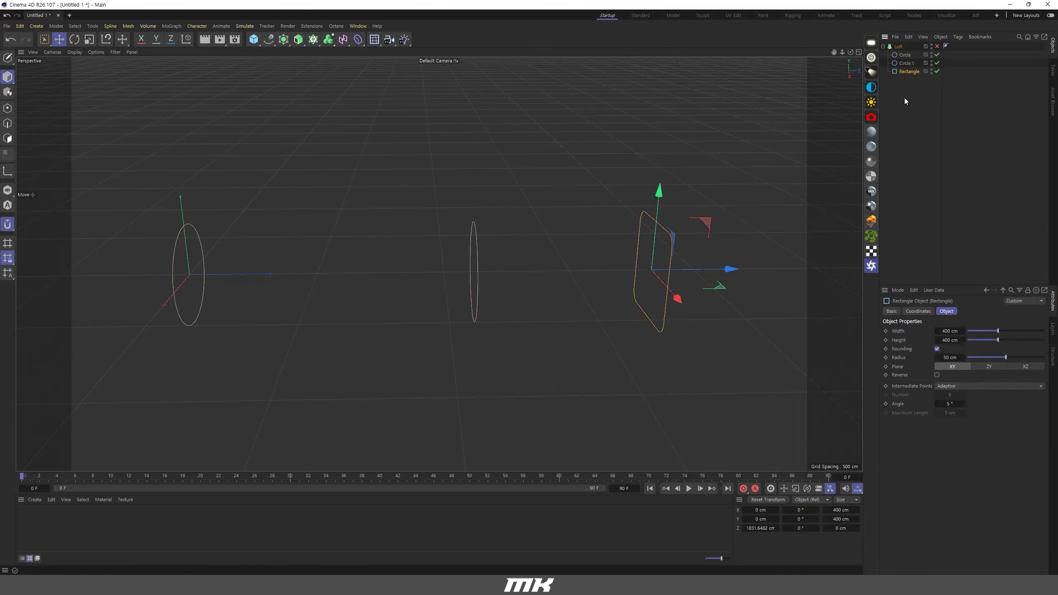
# Re-enable the loft across the three profiles and raise its Mesh Subdivision U to 56
pyautogui.click(937, 46)
pyautogui.keyDown('alt'); pyautogui.moveTo(496, 216); pyautogui.dragTo(159, 283); pyautogui.keyUp('alt')
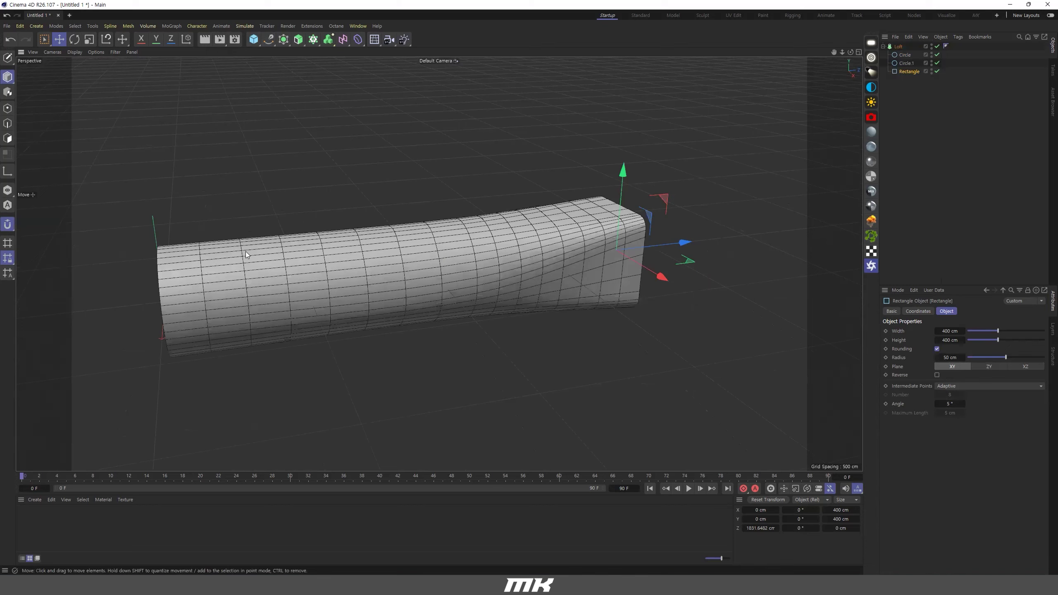
pyautogui.keyDown('alt'); pyautogui.moveTo(367, 242); pyautogui.dragTo(559, 312); pyautogui.keyUp('alt')
pyautogui.scroll(-3, 559, 312)
pyautogui.scroll(3, 546, 314)
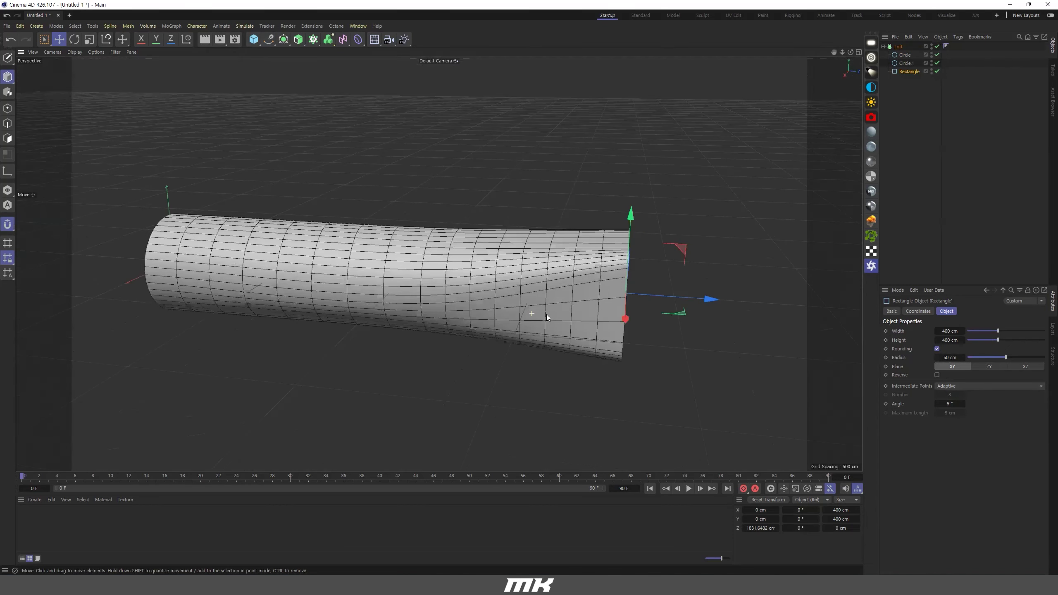
pyautogui.keyDown('alt'); pyautogui.moveTo(680, 255); pyautogui.dragTo(647, 255); pyautogui.keyUp('alt')
pyautogui.keyDown('alt'); pyautogui.moveTo(550, 236); pyautogui.dragTo(517, 188); pyautogui.keyUp('alt')
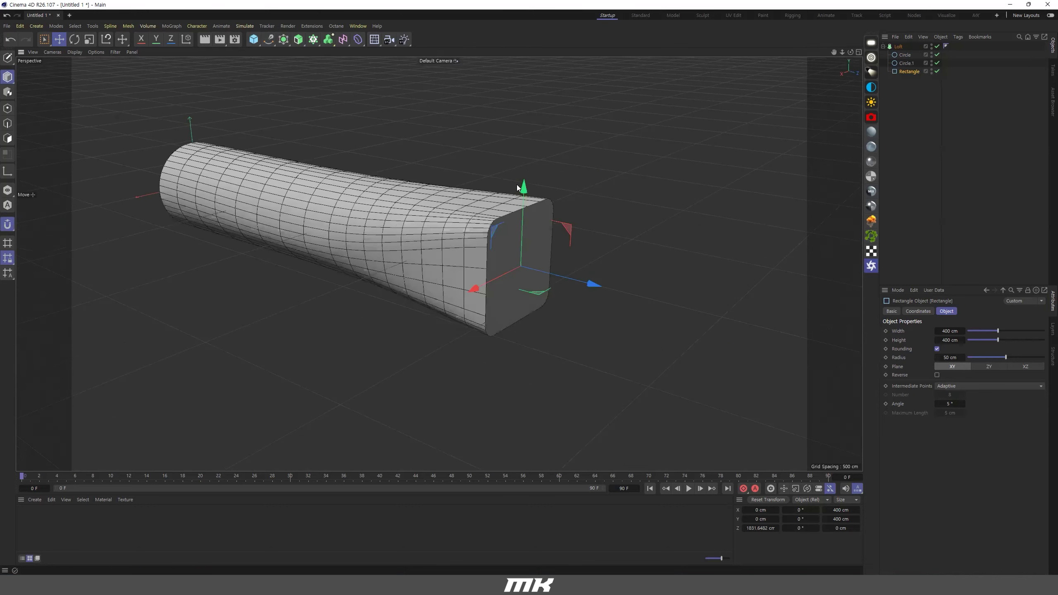
pyautogui.click(899, 46)
pyautogui.moveTo(1010, 329); pyautogui.dragTo(1015, 329)
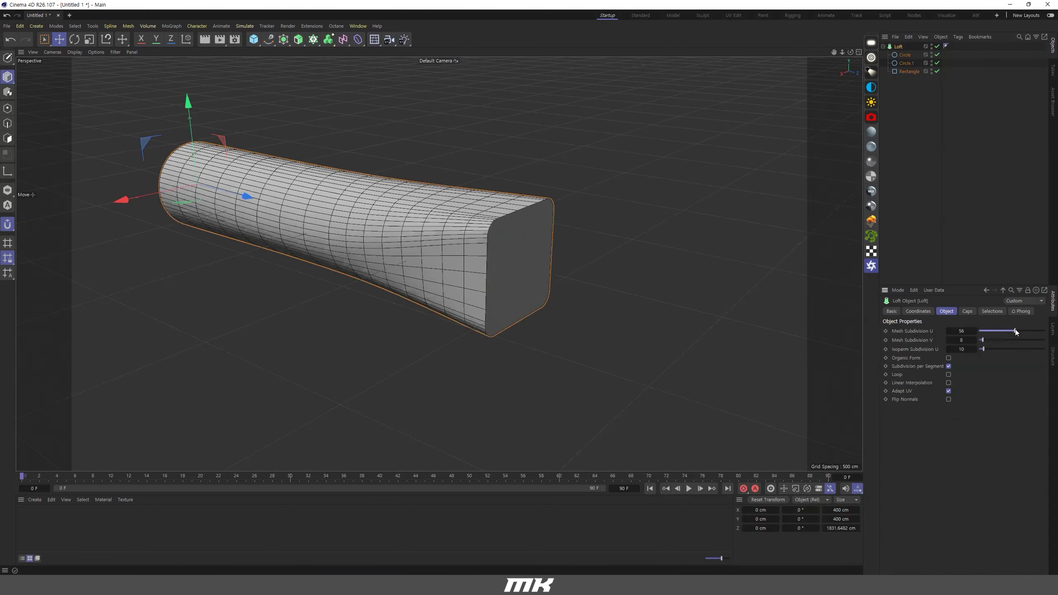
# Add a star spline at about 2271 cm along Z and nest it as the loft's last profile
pyautogui.click(269, 41)
pyautogui.click(405, 54)
pyautogui.keyDown('alt'); pyautogui.moveTo(436, 158); pyautogui.dragTo(644, 271); pyautogui.keyUp('alt')
pyautogui.moveTo(898, 47); pyautogui.dragTo(910, 84)
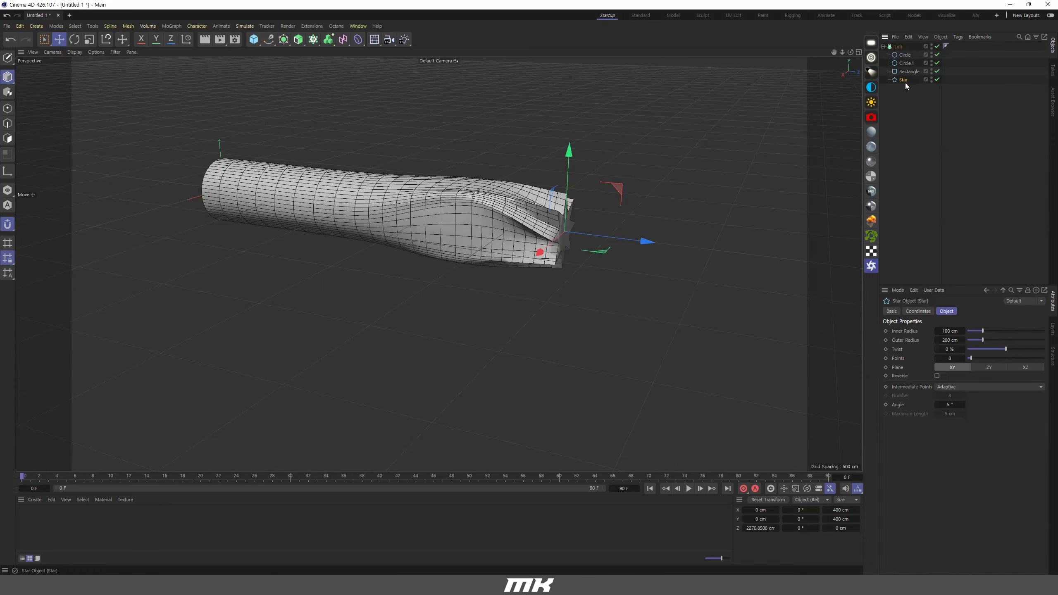
pyautogui.keyDown('alt'); pyautogui.moveTo(554, 219); pyautogui.dragTo(444, 165); pyautogui.keyUp('alt')
pyautogui.keyDown('alt'); pyautogui.moveTo(916, 53); pyautogui.dragTo(797, 123); pyautogui.keyUp('alt')
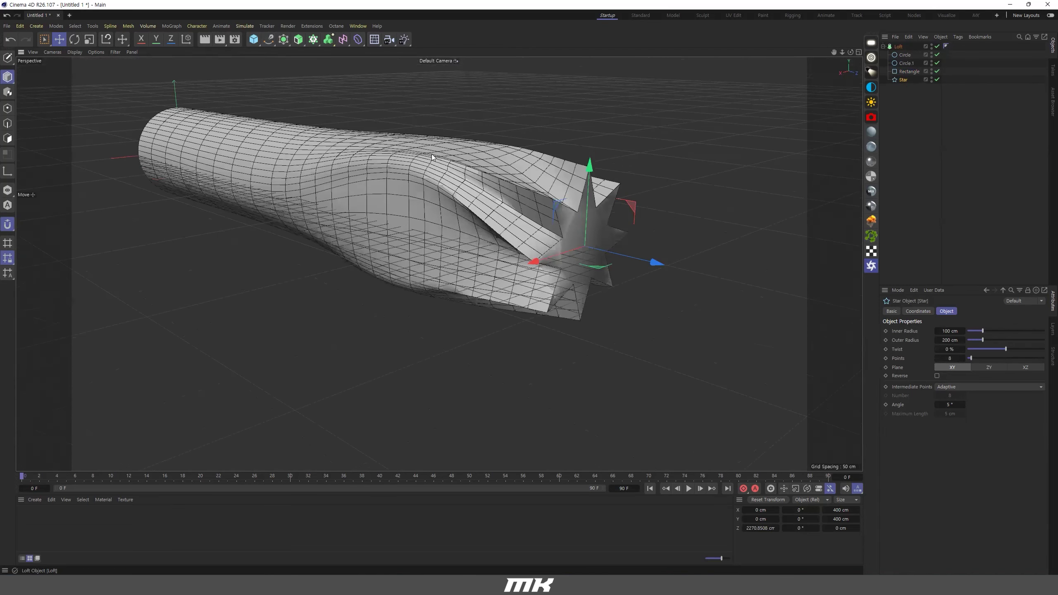
# Move the star profile farther along Z, to about 2392 cm
pyautogui.keyDown('alt'); pyautogui.moveTo(570, 200); pyautogui.dragTo(599, 222); pyautogui.keyUp('alt')
pyautogui.moveTo(662, 271); pyautogui.dragTo(692, 264)
pyautogui.keyDown('alt'); pyautogui.moveTo(692, 264); pyautogui.dragTo(557, 221); pyautogui.keyUp('alt')
# Switch the viewport display to plain Gouraud Shading to view the loft without wireframe lines
pyautogui.click(77, 53)
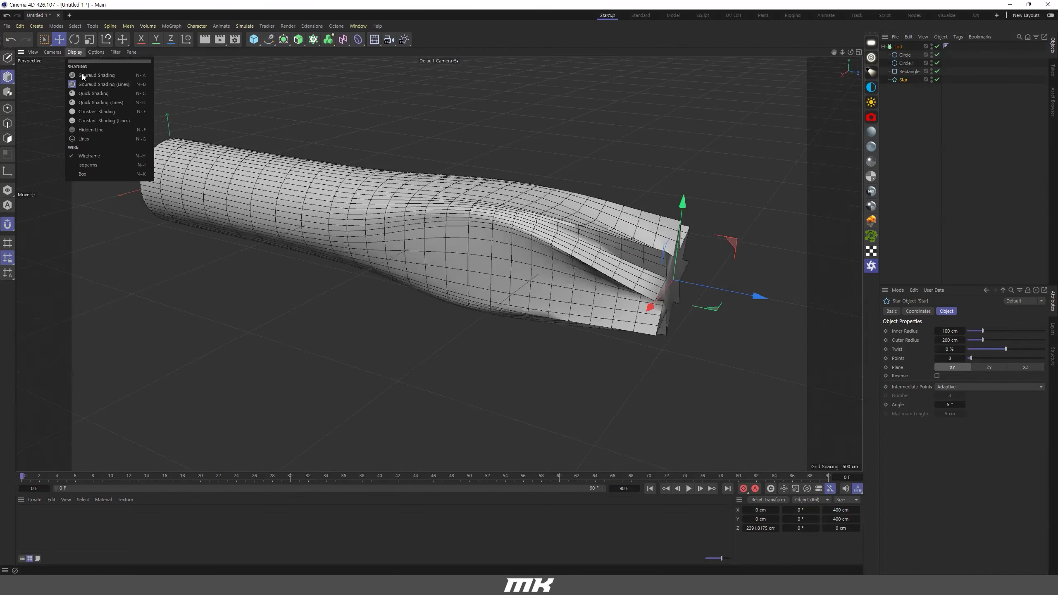
pyautogui.press('n')
pyautogui.press('a')
pyautogui.moveTo(654, 250)
pyautogui.keyDown('alt'); pyautogui.mouseDown()
pyautogui.moveTo(587, 223)
pyautogui.moveTo(598, 236)
pyautogui.moveTo(524, 165)
pyautogui.mouseUp(); pyautogui.keyUp('alt')
pyautogui.click(514, 155)
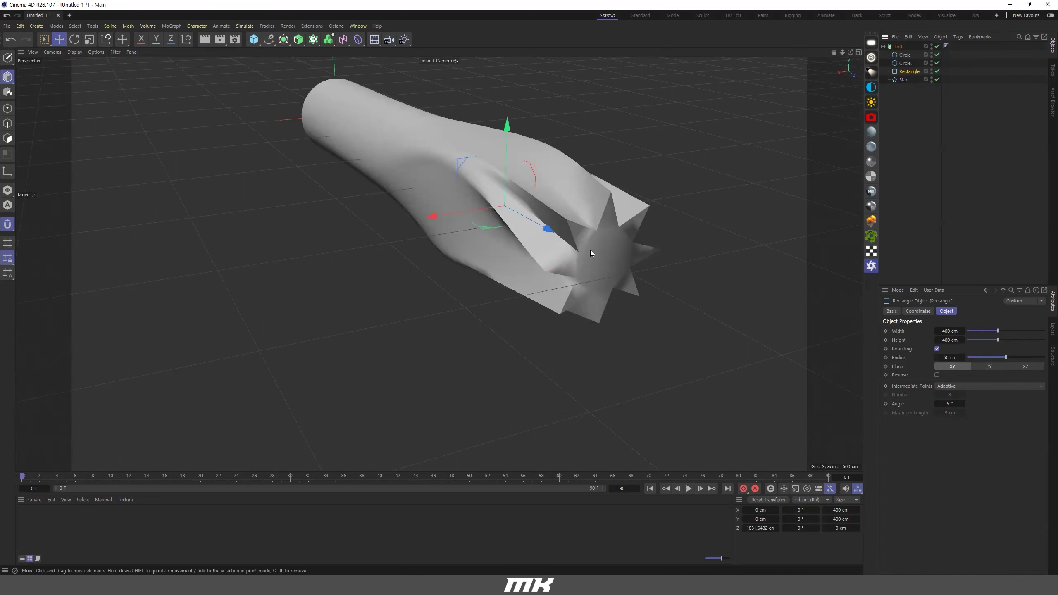
# Delete the star spline from the loft
pyautogui.keyDown('alt'); pyautogui.moveTo(590, 250); pyautogui.dragTo(625, 255); pyautogui.keyUp('alt')
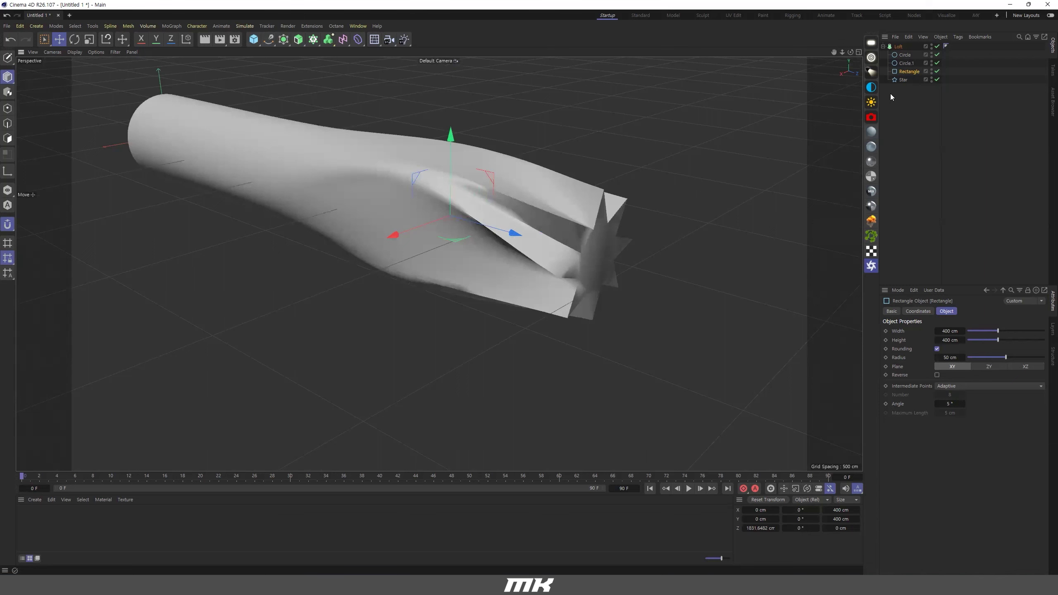
pyautogui.click(902, 80)
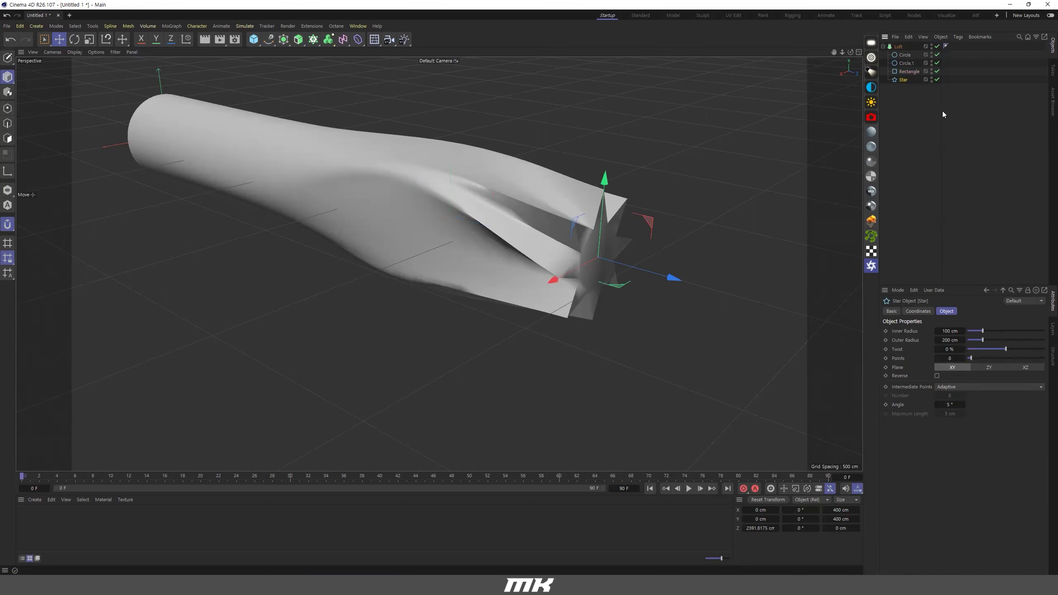
pyautogui.press('Delete')
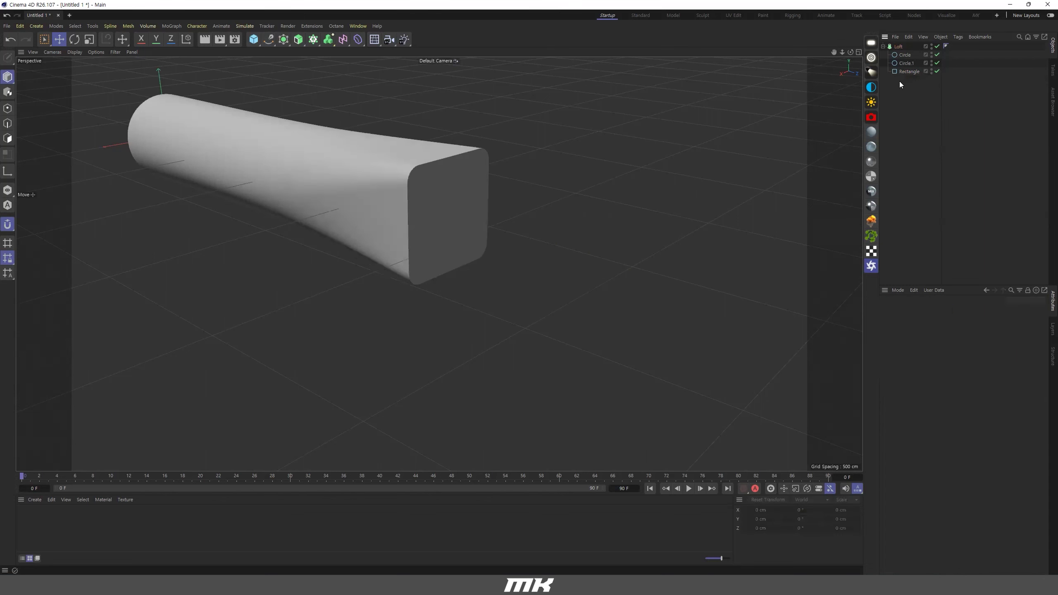
# Duplicate the rounded rectangle profile within the loft and place the copy at about 2659 cm along Z
pyautogui.keyDown('alt'); pyautogui.moveTo(372, 186); pyautogui.dragTo(448, 213); pyautogui.keyUp('alt')
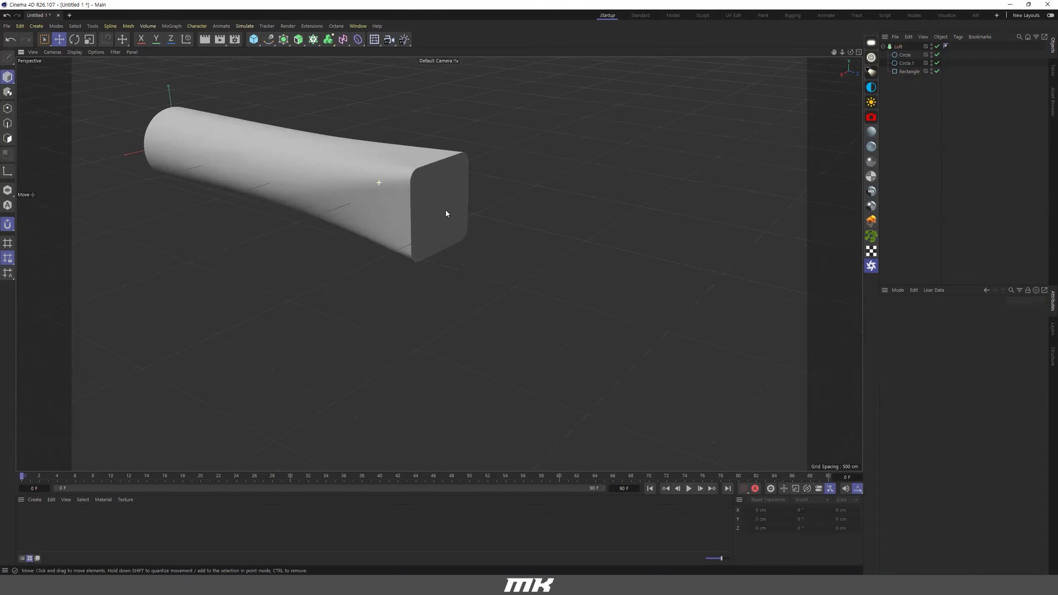
pyautogui.click(967, 73)
pyautogui.keyDown('ctrl'); pyautogui.moveTo(517, 212); pyautogui.dragTo(713, 232); pyautogui.keyUp('ctrl')
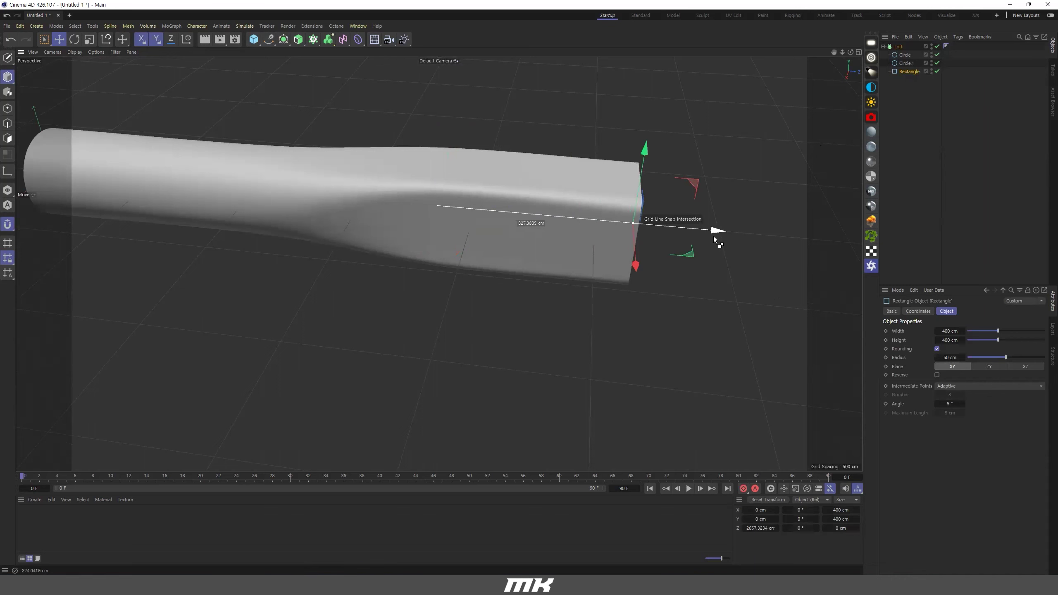
pyautogui.keyDown('alt'); pyautogui.moveTo(104, 166); pyautogui.dragTo(244, 244); pyautogui.keyUp('alt')
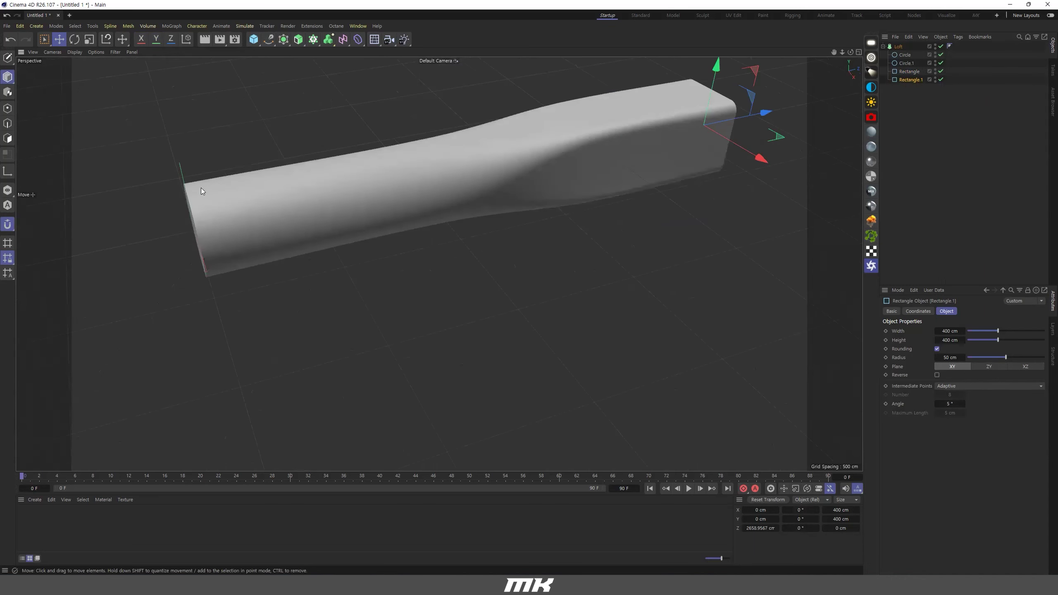
pyautogui.keyDown('alt'); pyautogui.moveTo(201, 192); pyautogui.dragTo(200, 198); pyautogui.keyUp('alt')
pyautogui.keyDown('alt'); pyautogui.moveTo(312, 268); pyautogui.dragTo(494, 215, button='right'); pyautogui.keyUp('alt')
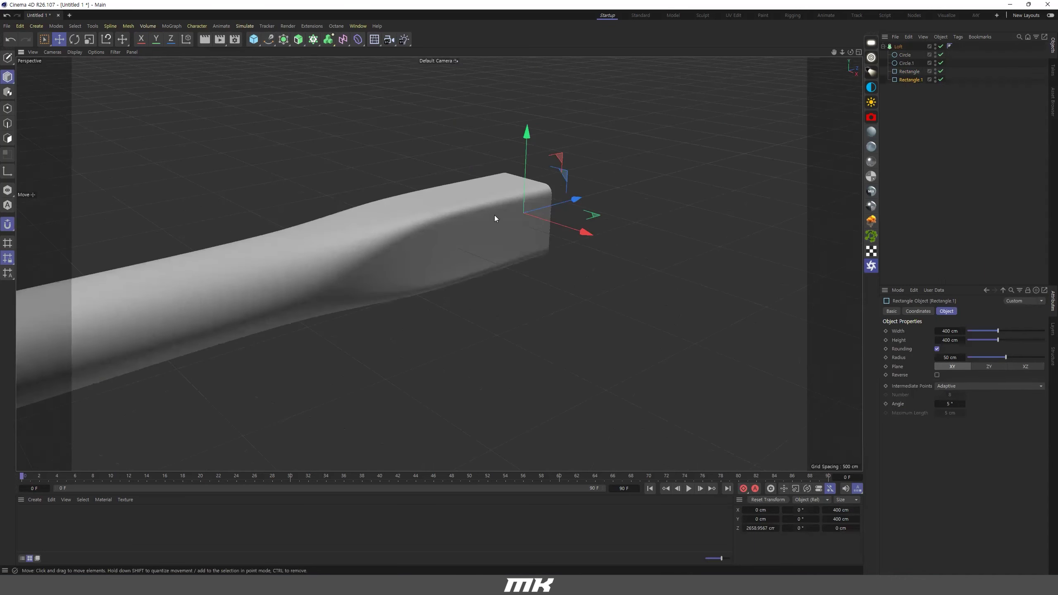
pyautogui.keyDown('alt'); pyautogui.moveTo(456, 227); pyautogui.dragTo(490, 203); pyautogui.keyUp('alt')
pyautogui.keyDown('alt'); pyautogui.moveTo(364, 226); pyautogui.dragTo(497, 278); pyautogui.keyUp('alt')
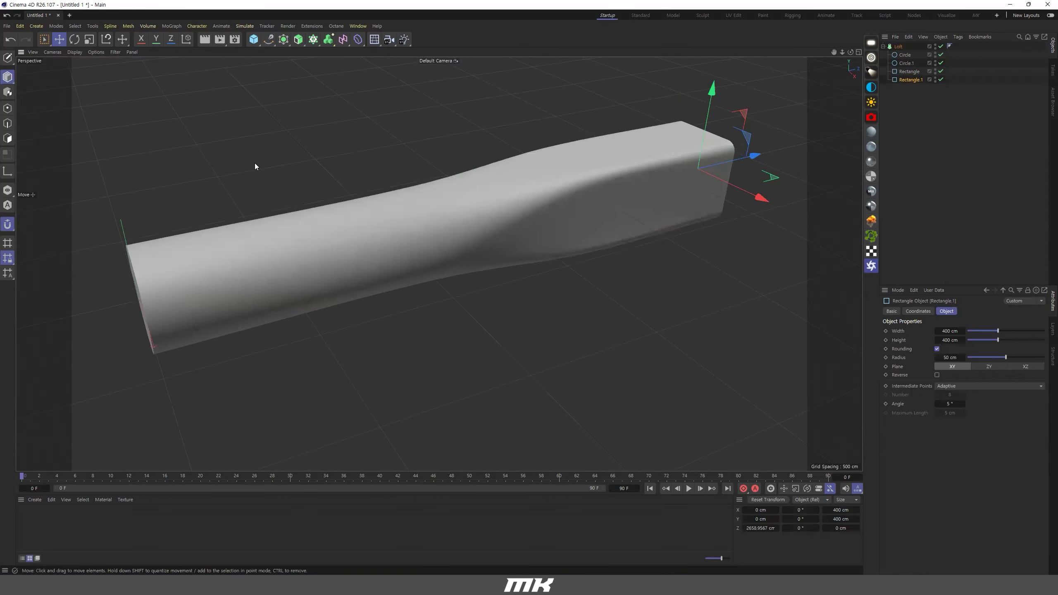
# Collapse the loft's hierarchy and hide the loft in the viewport
pyautogui.click(894, 49)
pyautogui.keyDown('alt'); pyautogui.moveTo(780, 155); pyautogui.dragTo(474, 220); pyautogui.keyUp('alt')
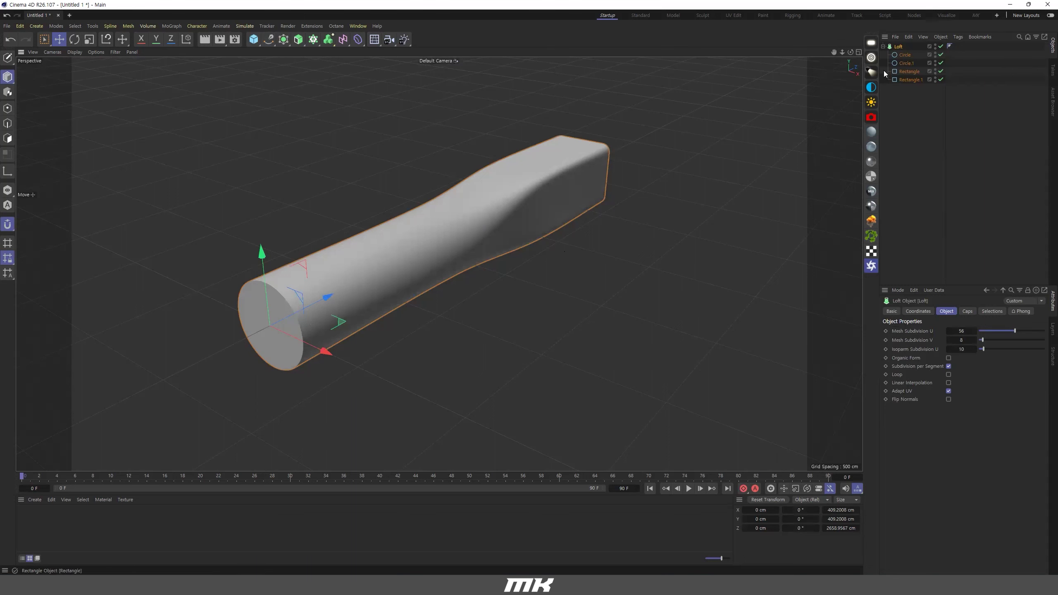
pyautogui.click(883, 46)
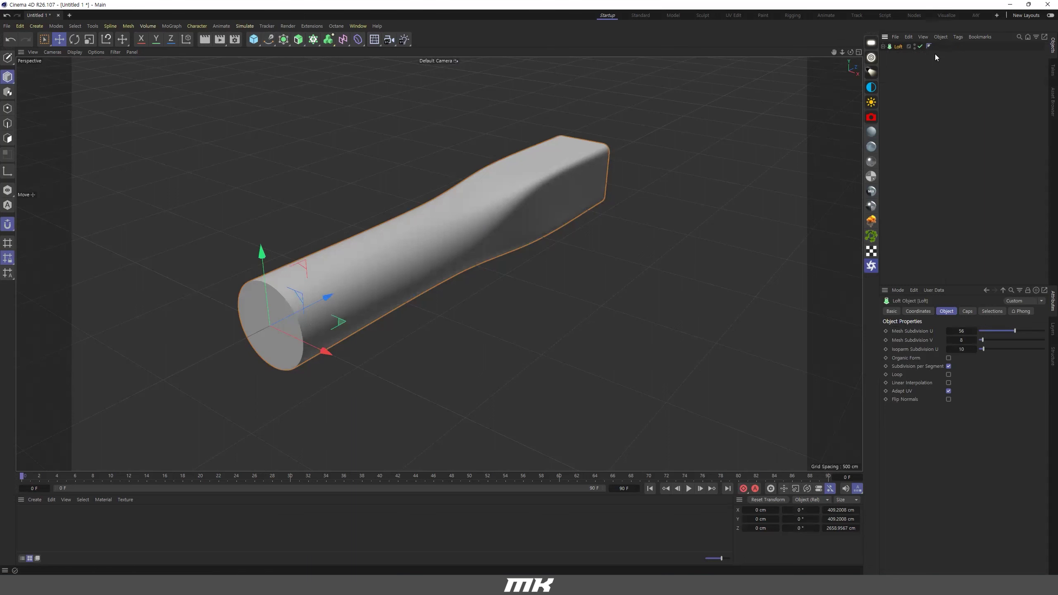
pyautogui.keyDown('alt'); pyautogui.click(914, 49); pyautogui.keyUp('alt')
pyautogui.keyDown('alt'); pyautogui.moveTo(333, 226); pyautogui.dragTo(440, 229); pyautogui.keyUp('alt')
# Maximize the Top view around the origin and detach the snapping options as a floating palette
pyautogui.middleClick(584, 221)
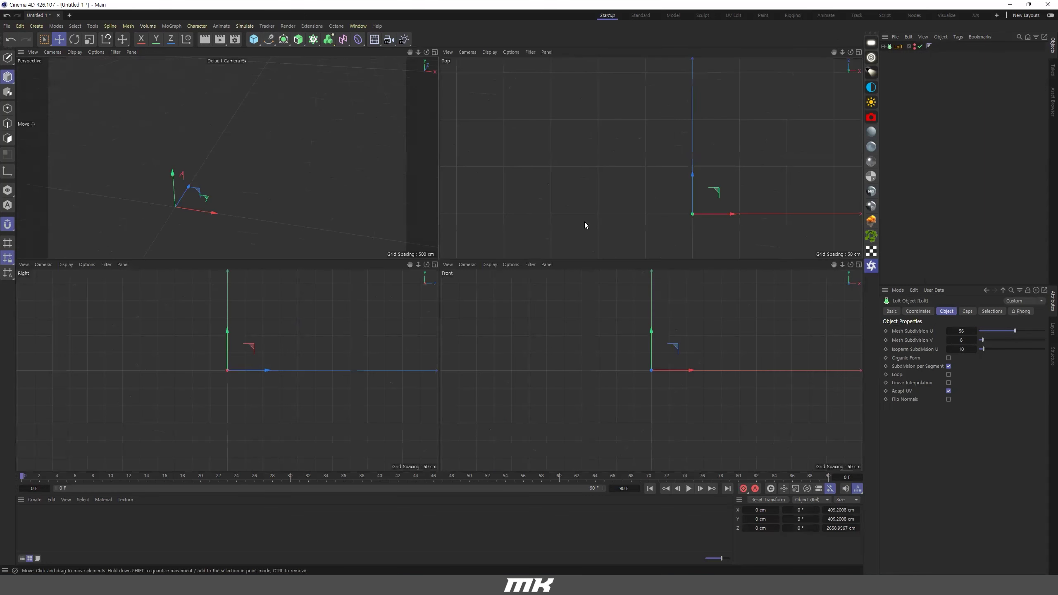
pyautogui.middleClick(586, 219)
pyautogui.scroll(-3, 583, 241)
pyautogui.keyDown('alt'); pyautogui.moveTo(569, 250); pyautogui.dragTo(299, 204, button='middle'); pyautogui.keyUp('alt')
pyautogui.keyDown('alt'); pyautogui.moveTo(405, 236); pyautogui.dragTo(366, 250, button='middle'); pyautogui.keyUp('alt')
pyautogui.scroll(1, 419, 240)
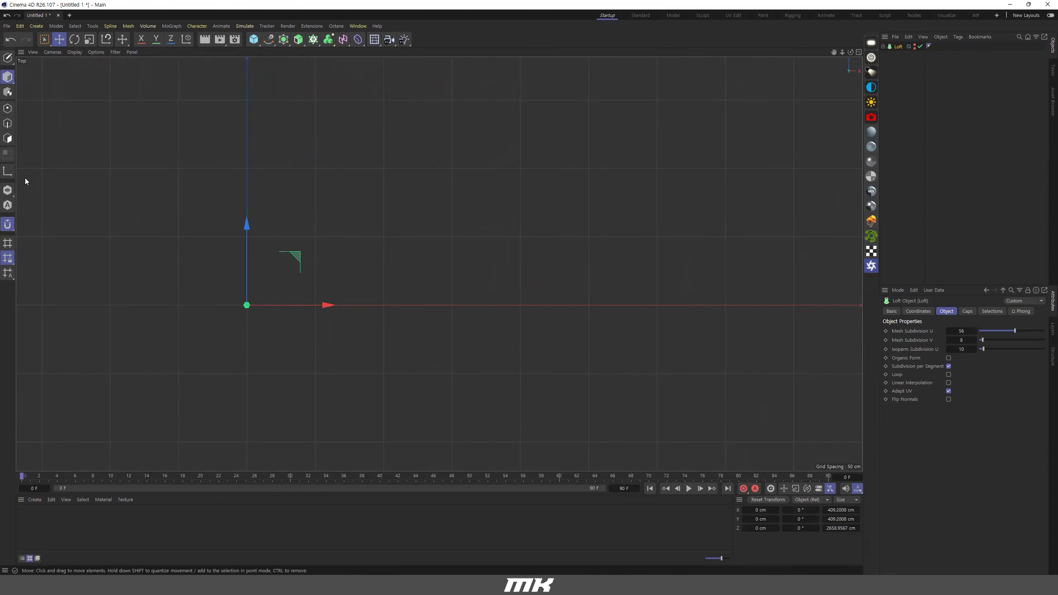
pyautogui.click(8, 224)
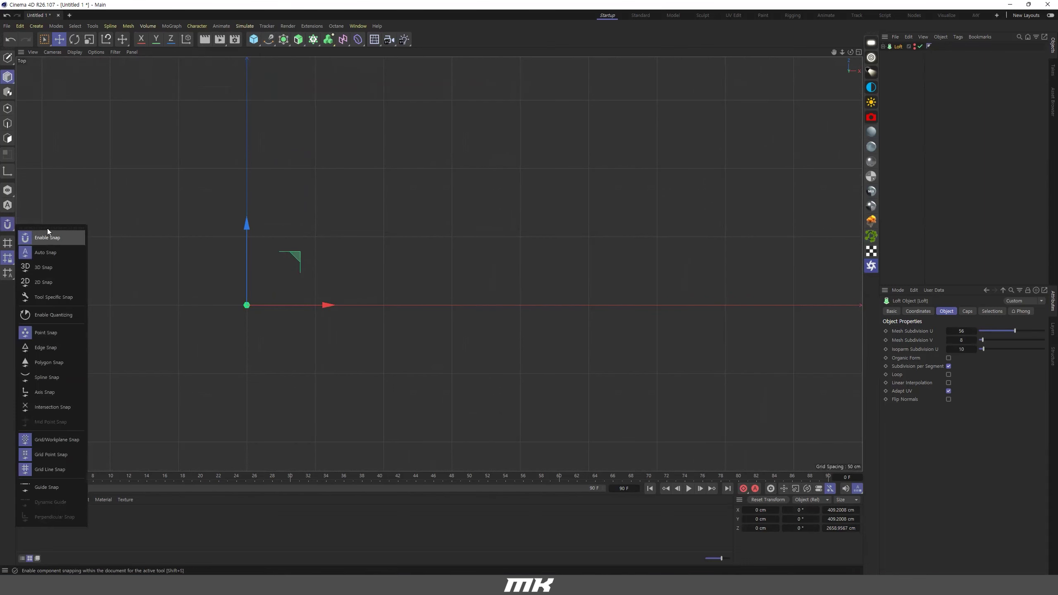
pyautogui.moveTo(42, 218); pyautogui.dragTo(88, 193)
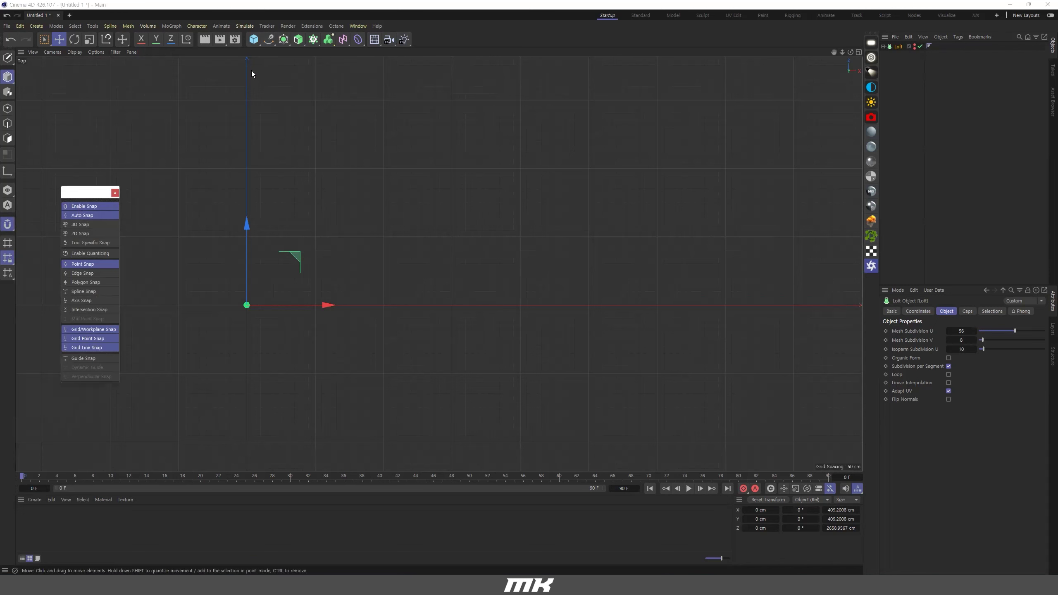
# Draw a Bezier zigzag spline with the Spline Pen from the origin to 6000 cm along X, snapping points to the grid with 500 cm high peaks
pyautogui.click(269, 40)
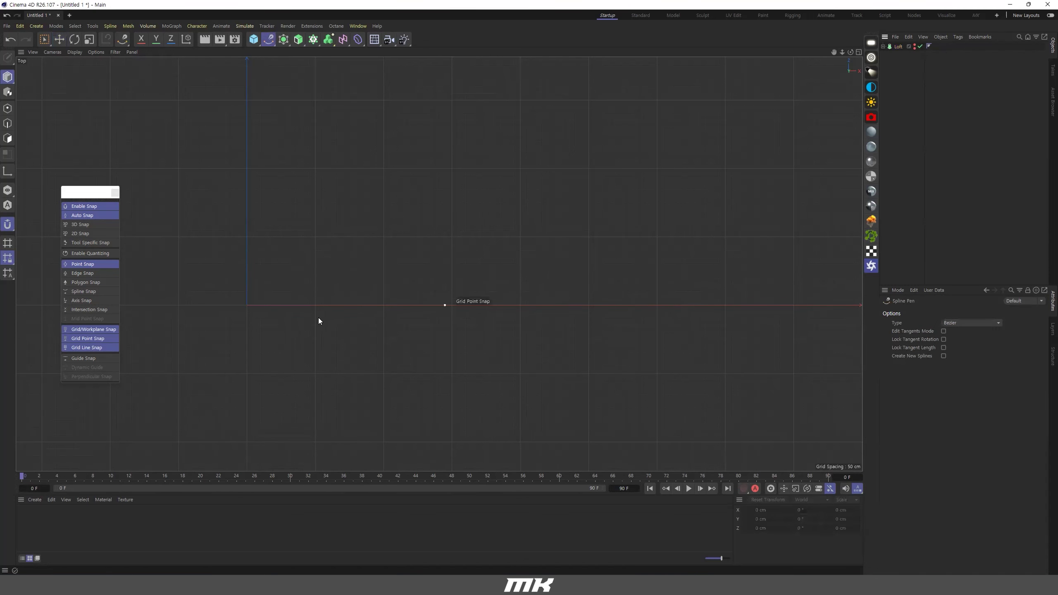
pyautogui.click(248, 305)
pyautogui.click(315, 237)
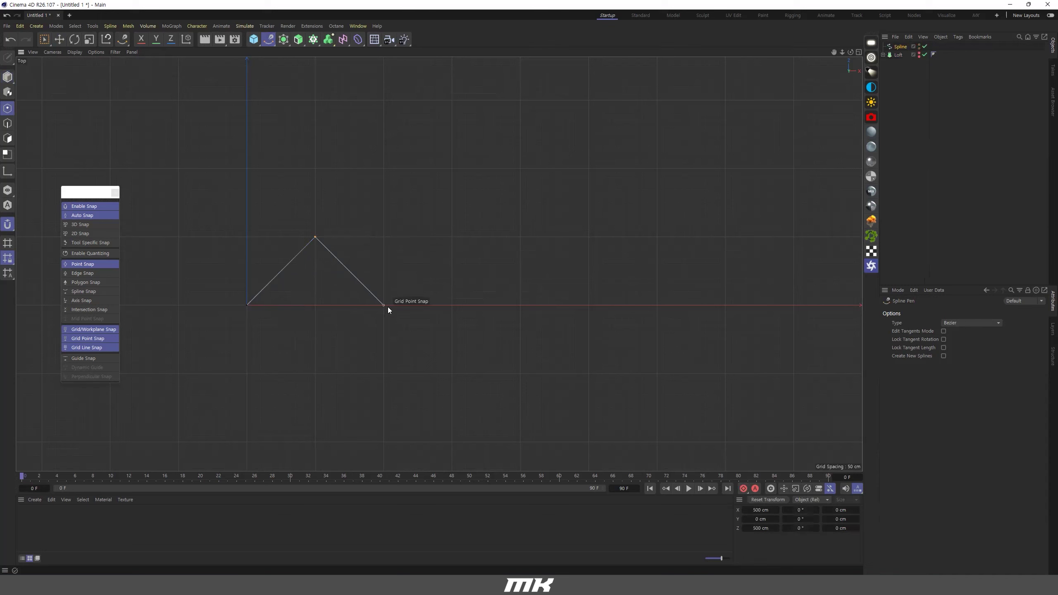
pyautogui.click(383, 305)
pyautogui.click(452, 237)
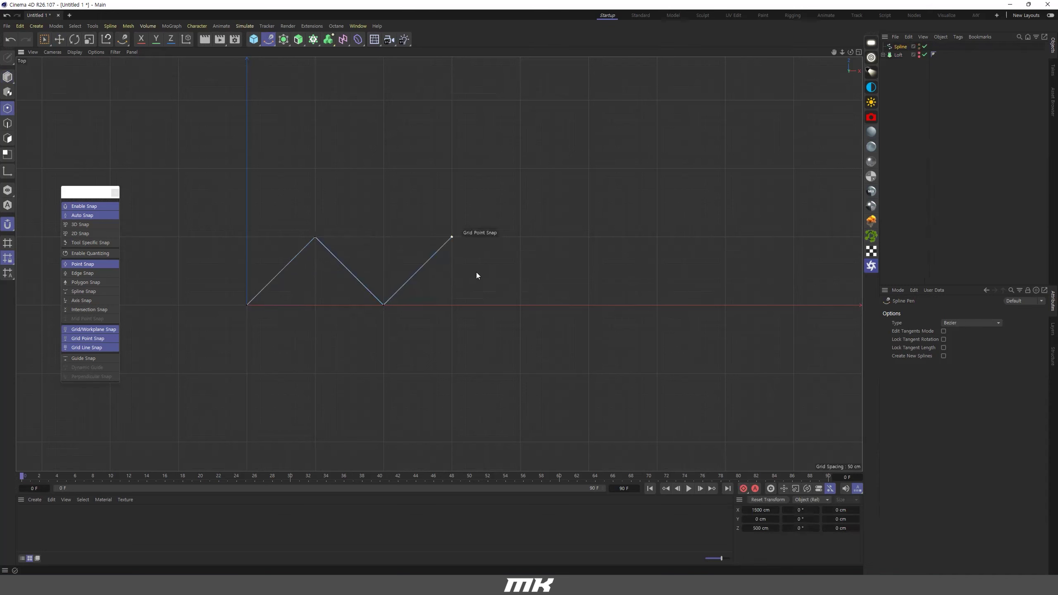
pyautogui.click(520, 304)
pyautogui.click(589, 236)
pyautogui.click(657, 305)
pyautogui.click(725, 237)
pyautogui.click(793, 305)
pyautogui.scroll(-3, 793, 305)
pyautogui.keyDown('alt'); pyautogui.moveTo(766, 307); pyautogui.dragTo(611, 311, button='middle'); pyautogui.keyUp('alt')
pyautogui.scroll(2, 611, 311)
pyautogui.click(653, 263)
pyautogui.click(705, 314)
pyautogui.click(758, 262)
pyautogui.click(810, 314)
pyautogui.scroll(-5, 768, 321)
pyautogui.scroll(5, 643, 342)
# Turn off snapping and apply Soft Interpolation to all points of the zigzag spline to make it wavy
pyautogui.moveTo(44, 40); pyautogui.dragTo(53, 54)
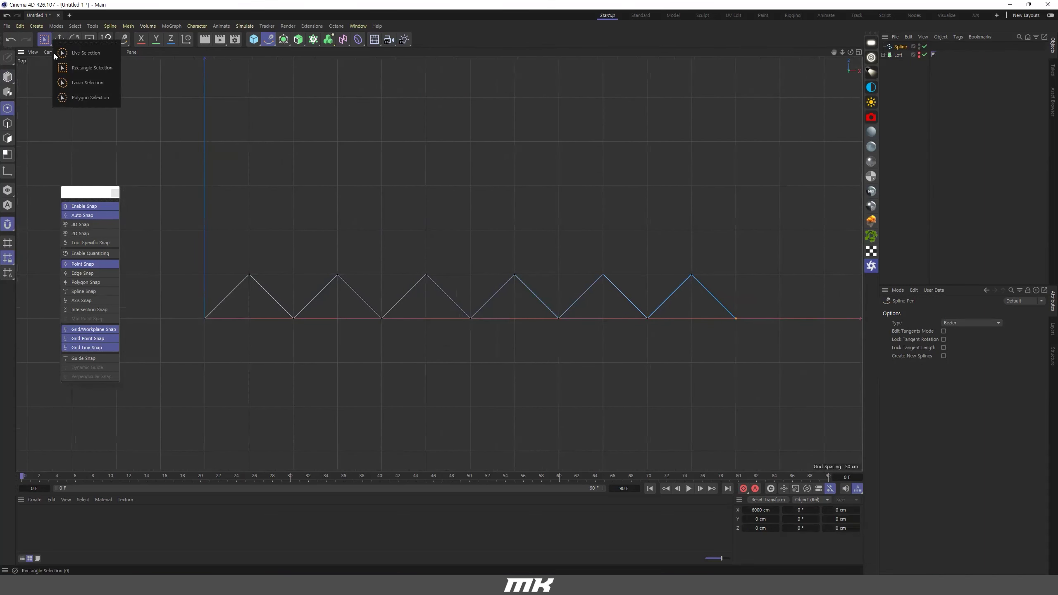
pyautogui.click(63, 67)
pyautogui.moveTo(191, 239); pyautogui.dragTo(775, 381)
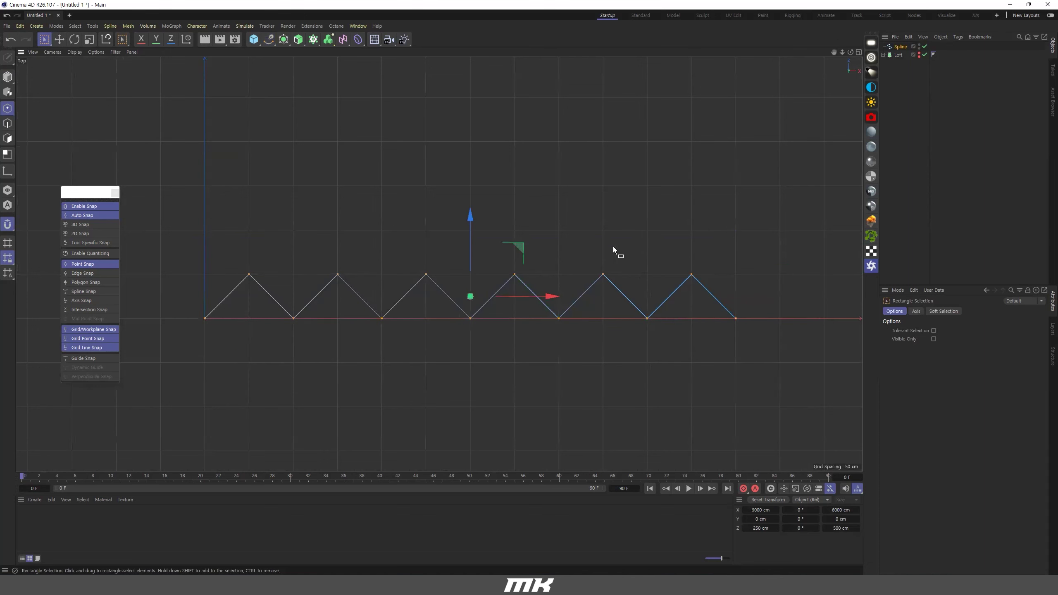
pyautogui.click(96, 206)
pyautogui.rightClick(532, 168)
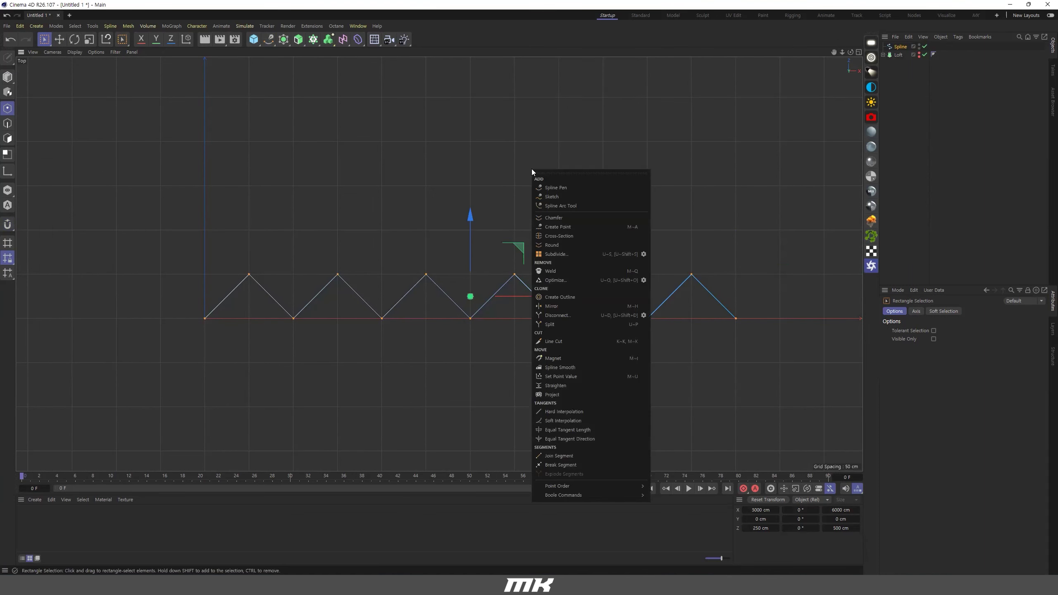
pyautogui.click(561, 421)
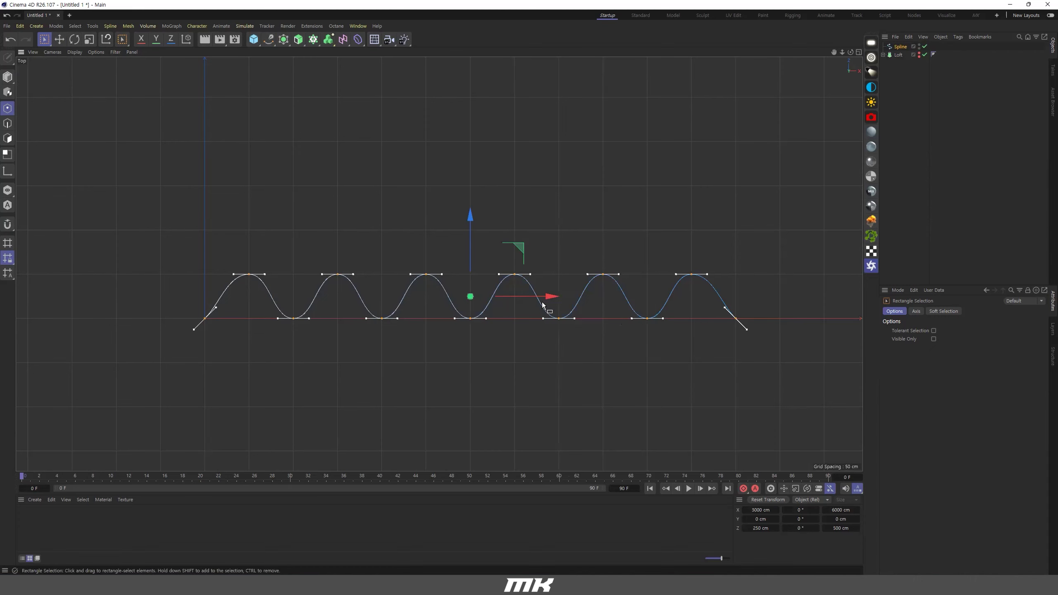
# Return to the full Perspective view and switch to Model mode with the Move tool for the wavy spline
pyautogui.middleClick(290, 191)
pyautogui.middleClick(400, 233)
pyautogui.keyDown('alt'); pyautogui.moveTo(590, 283); pyautogui.dragTo(478, 270); pyautogui.keyUp('alt')
pyautogui.keyDown('alt'); pyautogui.moveTo(477, 268); pyautogui.dragTo(496, 299, button='middle'); pyautogui.keyUp('alt')
pyautogui.click(8, 78)
pyautogui.click(59, 39)
pyautogui.scroll(-2, 304, 205)
pyautogui.keyDown('alt'); pyautogui.moveTo(314, 269); pyautogui.dragTo(338, 321, button='middle'); pyautogui.keyUp('alt')
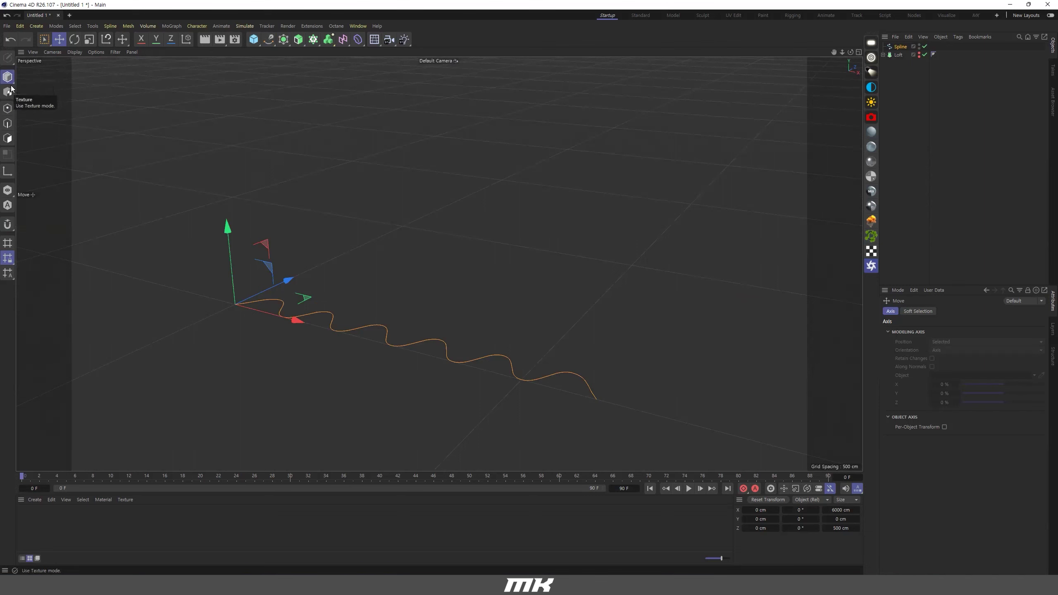
pyautogui.moveTo(232, 240); pyautogui.dragTo(209, 228)
pyautogui.hotkey('ctrl', 'z')
pyautogui.click(8, 108)
pyautogui.click(7, 77)
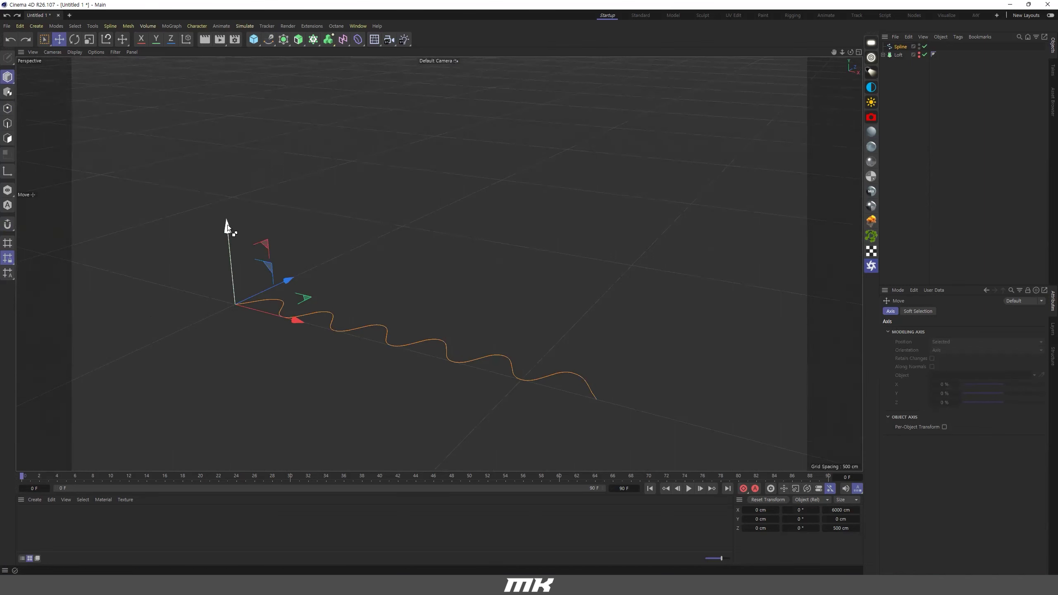
# Duplicate the wavy spline straight up along Y and raise the copy to about 4057 cm
pyautogui.keyDown('ctrl'); pyautogui.moveTo(227, 225); pyautogui.dragTo(213, 66); pyautogui.keyUp('ctrl')
pyautogui.scroll(-2, 376, 252)
pyautogui.keyDown('alt'); pyautogui.moveTo(364, 326); pyautogui.dragTo(389, 388, button='middle'); pyautogui.keyUp('alt')
pyautogui.moveTo(269, 158); pyautogui.dragTo(266, 86)
pyautogui.keyDown('alt'); pyautogui.moveTo(323, 182); pyautogui.dragTo(379, 228); pyautogui.keyUp('alt')
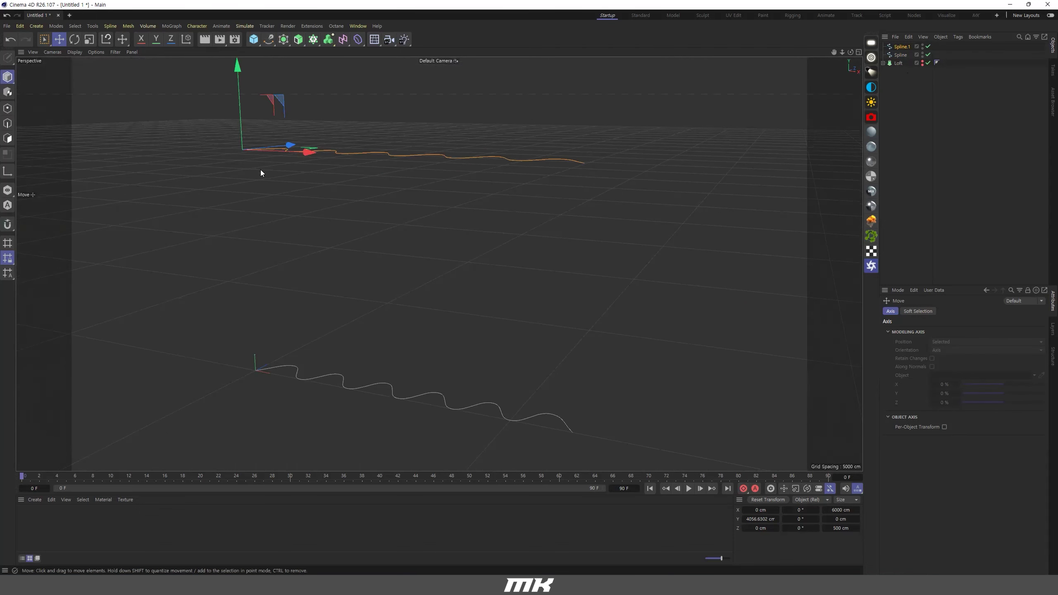
# Add a new Loft generator and nest both wavy splines in it, with the upper copy first
pyautogui.click(299, 42)
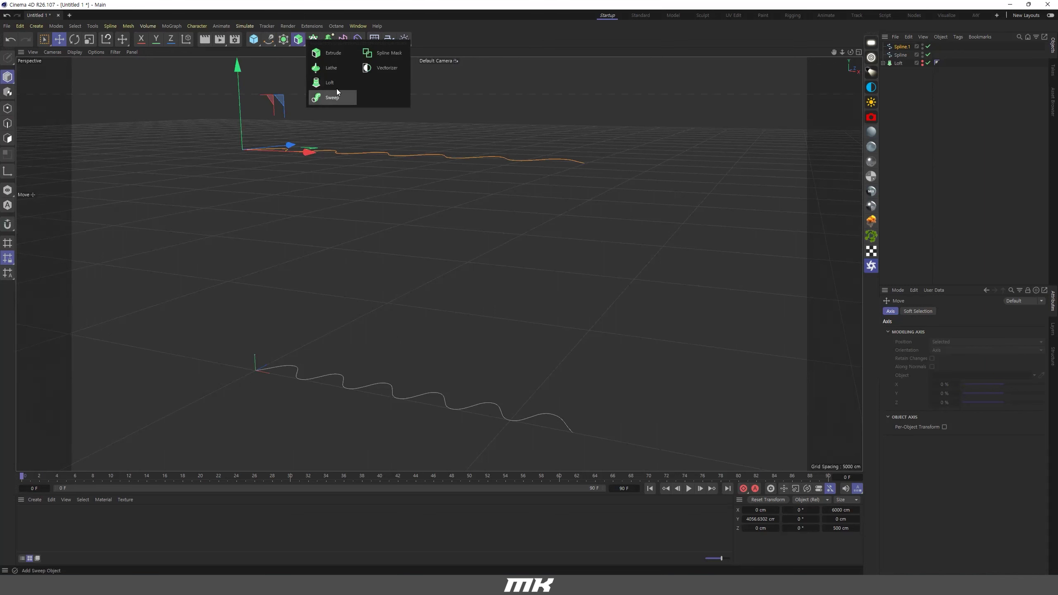
pyautogui.click(333, 98)
pyautogui.click(904, 55)
pyautogui.click(902, 62)
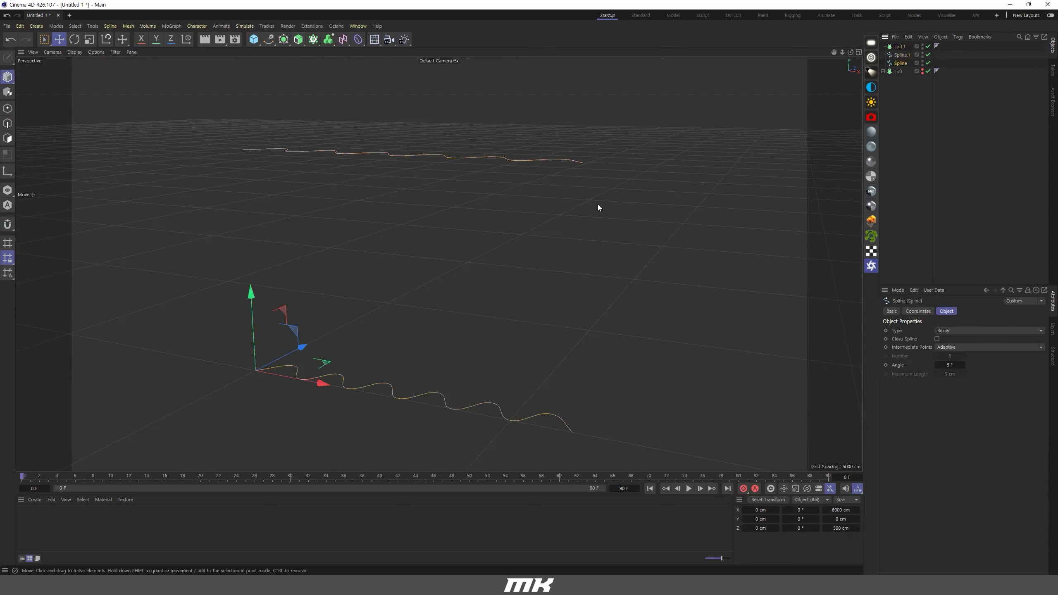
pyautogui.click(902, 55)
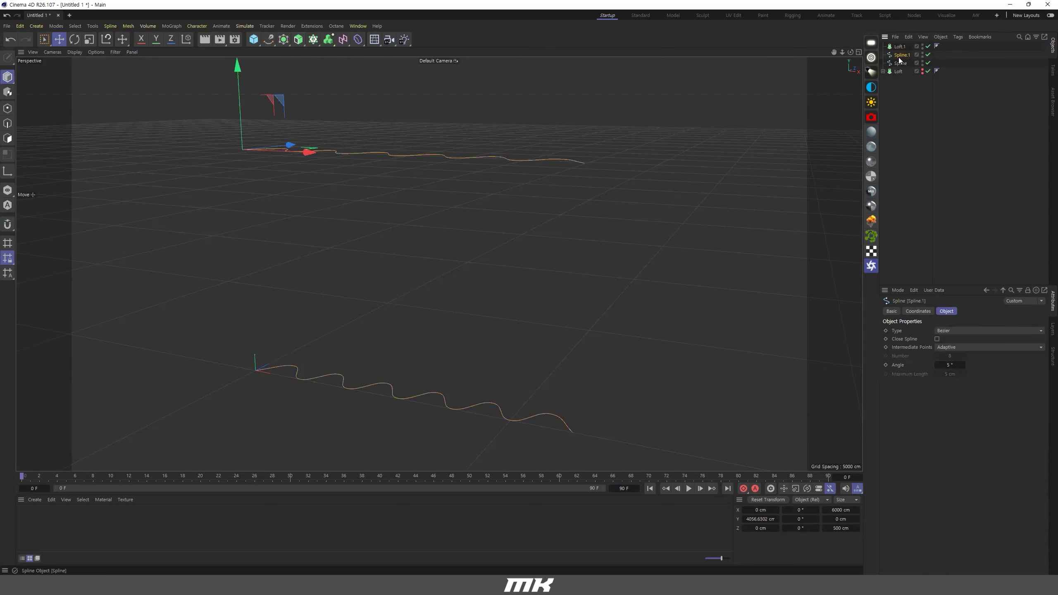
pyautogui.click(903, 63)
pyautogui.moveTo(906, 49); pyautogui.dragTo(906, 50)
pyautogui.click(904, 62)
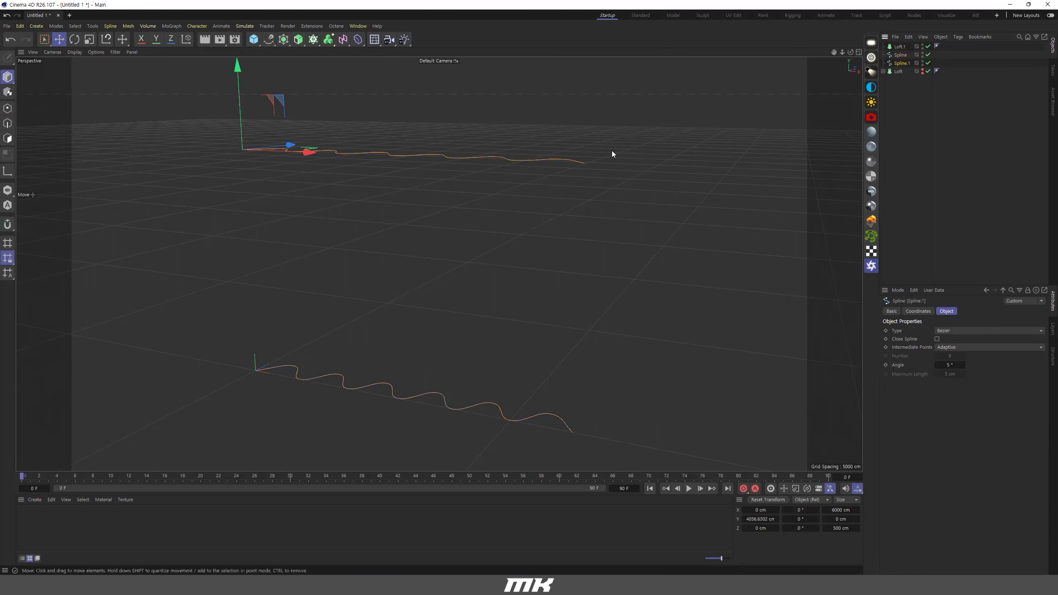
pyautogui.moveTo(902, 62); pyautogui.dragTo(904, 49)
pyautogui.click(901, 63)
pyautogui.click(902, 55)
pyautogui.keyDown('ctrl'); pyautogui.click(901, 62); pyautogui.keyUp('ctrl')
pyautogui.keyDown('alt'); pyautogui.moveTo(500, 177); pyautogui.dragTo(495, 202); pyautogui.keyUp('alt')
pyautogui.scroll(2, 440, 173)
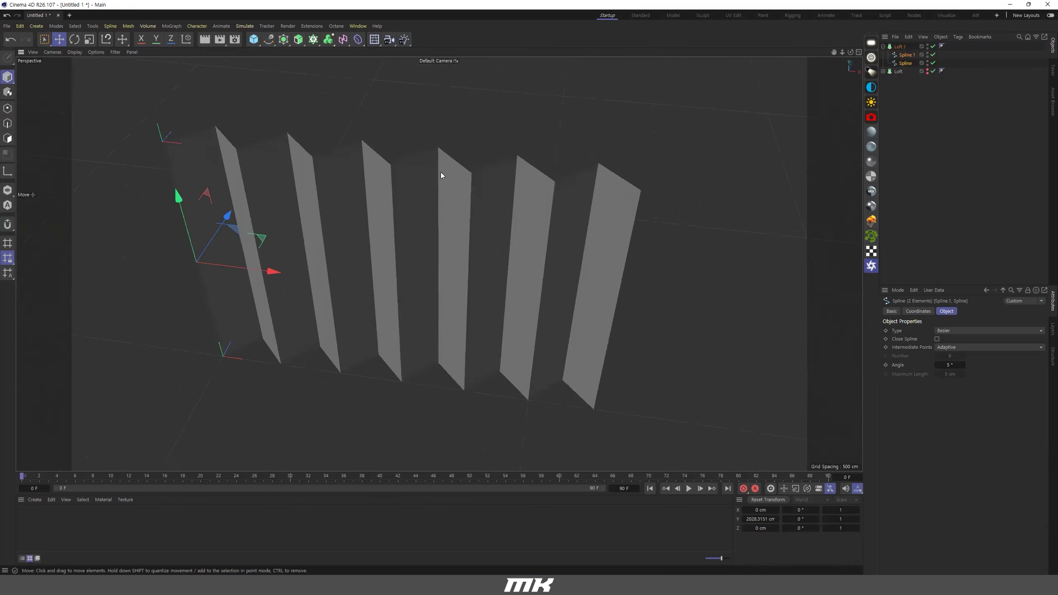
# Select the new loft and switch the viewport to shaded display with wireframe lines
pyautogui.click(900, 46)
pyautogui.click(75, 52)
pyautogui.click(134, 85)
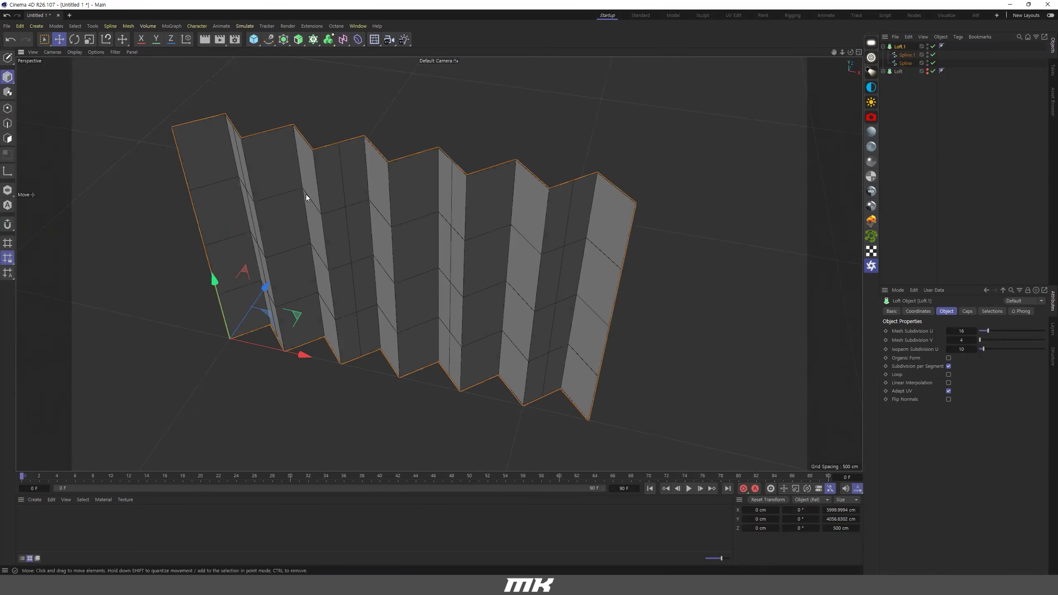
pyautogui.keyDown('alt'); pyautogui.moveTo(445, 212); pyautogui.dragTo(595, 332); pyautogui.keyUp('alt')
# Raise the new loft's Mesh Subdivision U to 90 to smooth the folds
pyautogui.moveTo(995, 330); pyautogui.dragTo(1022, 330)
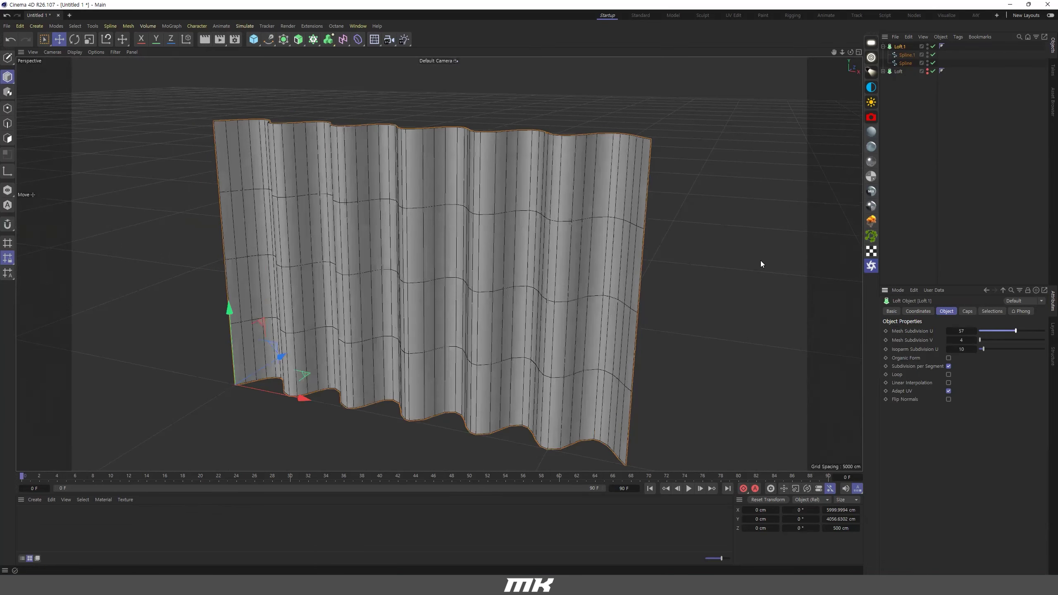
pyautogui.keyDown('alt'); pyautogui.moveTo(504, 230); pyautogui.dragTo(541, 227); pyautogui.keyUp('alt')
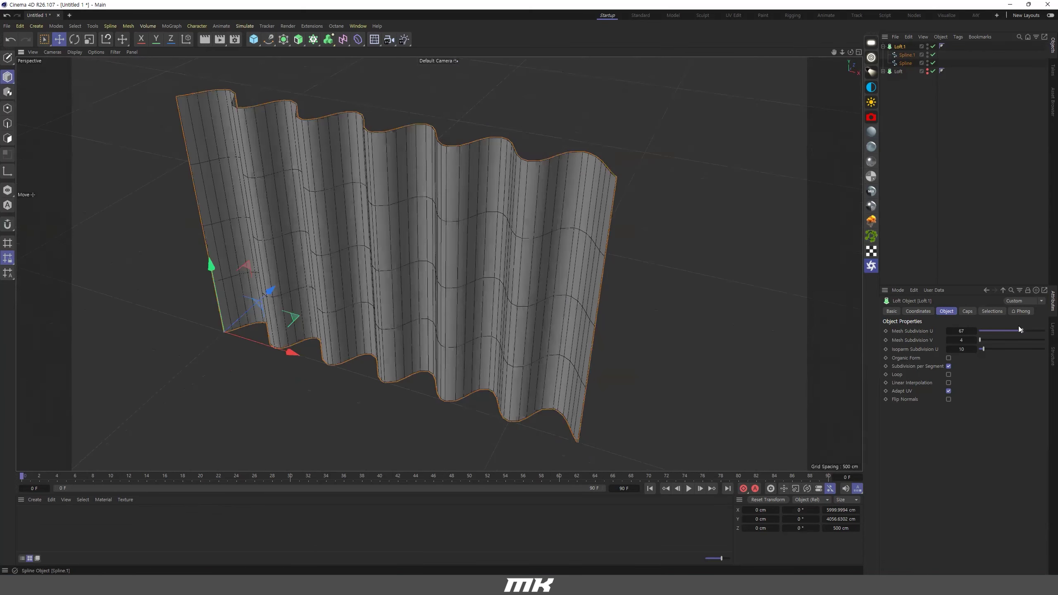
pyautogui.moveTo(1022, 331)
pyautogui.mouseDown()
pyautogui.moveTo(1010, 331)
pyautogui.moveTo(1038, 331)
pyautogui.mouseUp()
pyautogui.moveTo(393, 187)
pyautogui.keyDown('alt'); pyautogui.mouseDown()
pyautogui.moveTo(328, 188)
pyautogui.moveTo(391, 172)
pyautogui.mouseUp(); pyautogui.keyUp('alt')
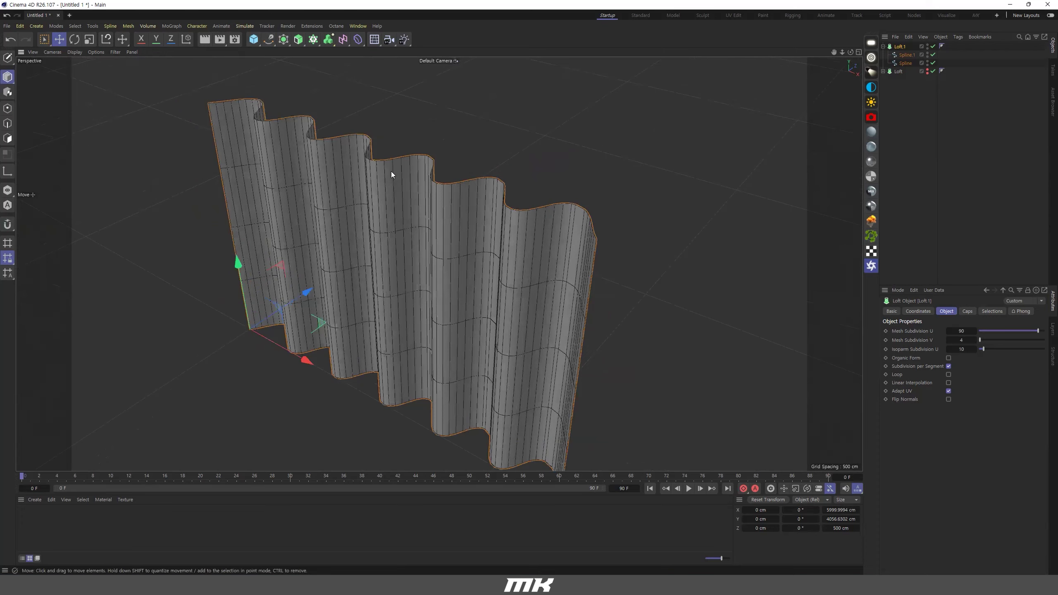
# Move three crest points of the upper spline slightly back along Z, the one at X 3500 cm to about 459 cm
pyautogui.click(907, 55)
pyautogui.click(7, 108)
pyautogui.hotkey('ctrl', 'a')
pyautogui.scroll(3, 313, 144)
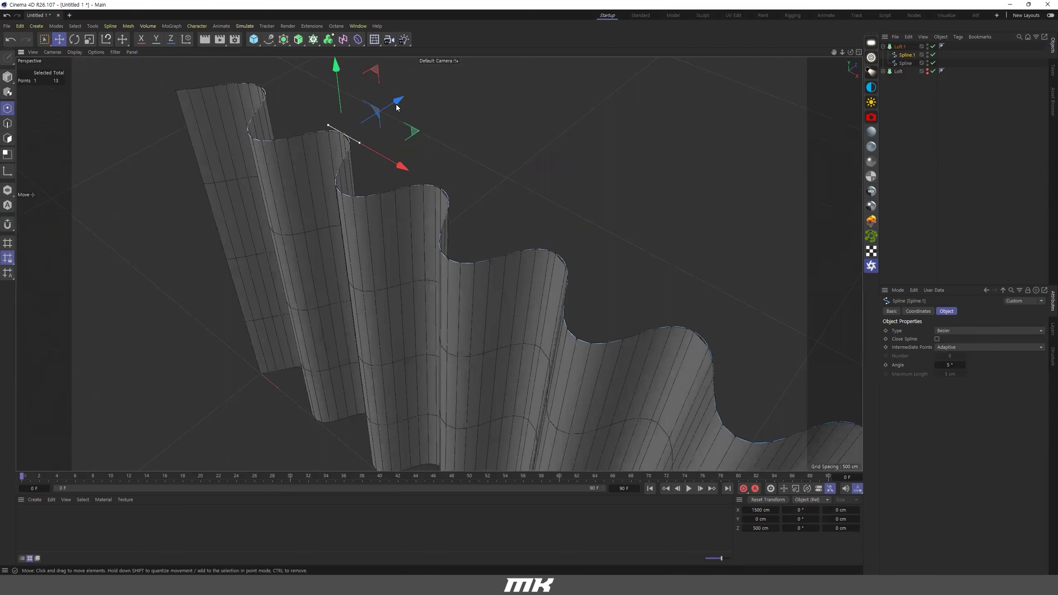
pyautogui.moveTo(396, 104)
pyautogui.mouseDown()
pyautogui.moveTo(376, 119)
pyautogui.moveTo(391, 108)
pyautogui.mouseUp()
pyautogui.click(443, 186)
pyautogui.moveTo(478, 163)
pyautogui.mouseDown()
pyautogui.moveTo(444, 187)
pyautogui.moveTo(465, 171)
pyautogui.mouseUp()
pyautogui.click(556, 255)
pyautogui.moveTo(604, 219); pyautogui.dragTo(583, 229)
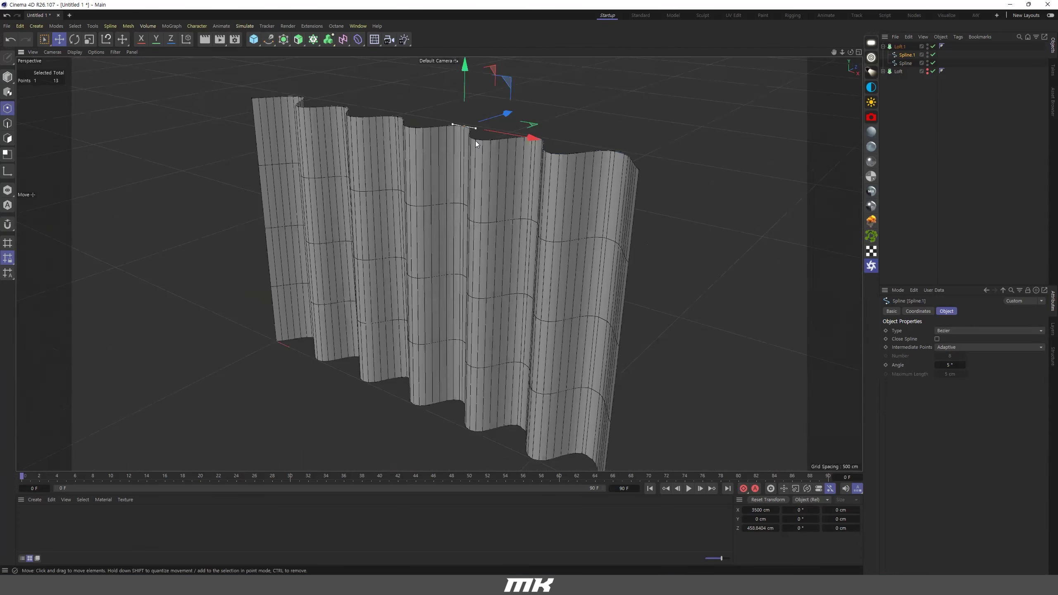
# Collapse the curtain-like loft's hierarchy and hide that loft in the viewport
pyautogui.moveTo(462, 309)
pyautogui.keyDown('alt'); pyautogui.mouseDown()
pyautogui.moveTo(505, 297)
pyautogui.moveTo(455, 284)
pyautogui.moveTo(483, 293)
pyautogui.moveTo(473, 294)
pyautogui.mouseUp(); pyautogui.keyUp('alt')
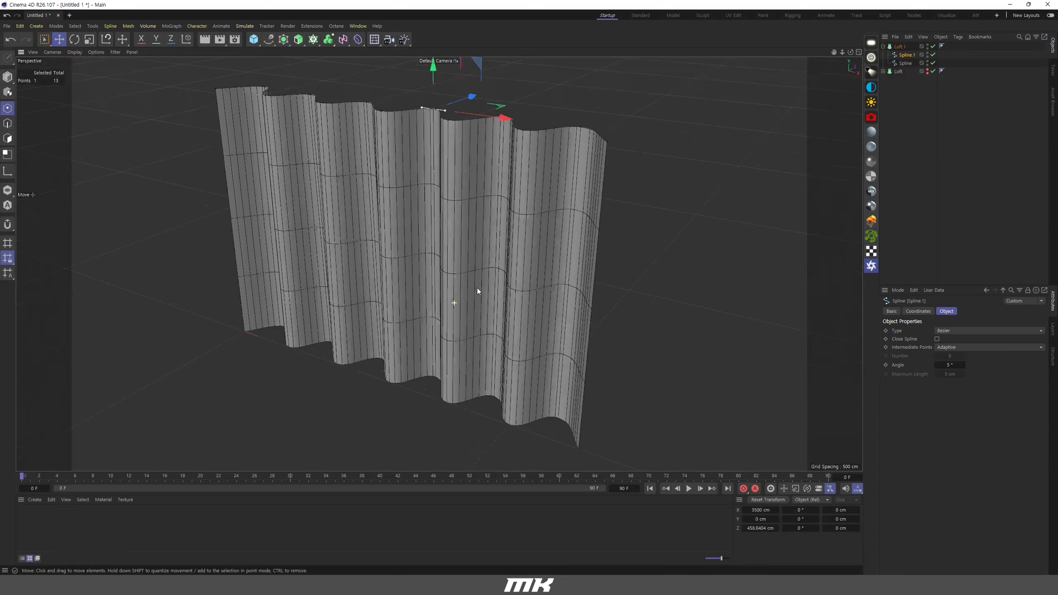
pyautogui.click(883, 46)
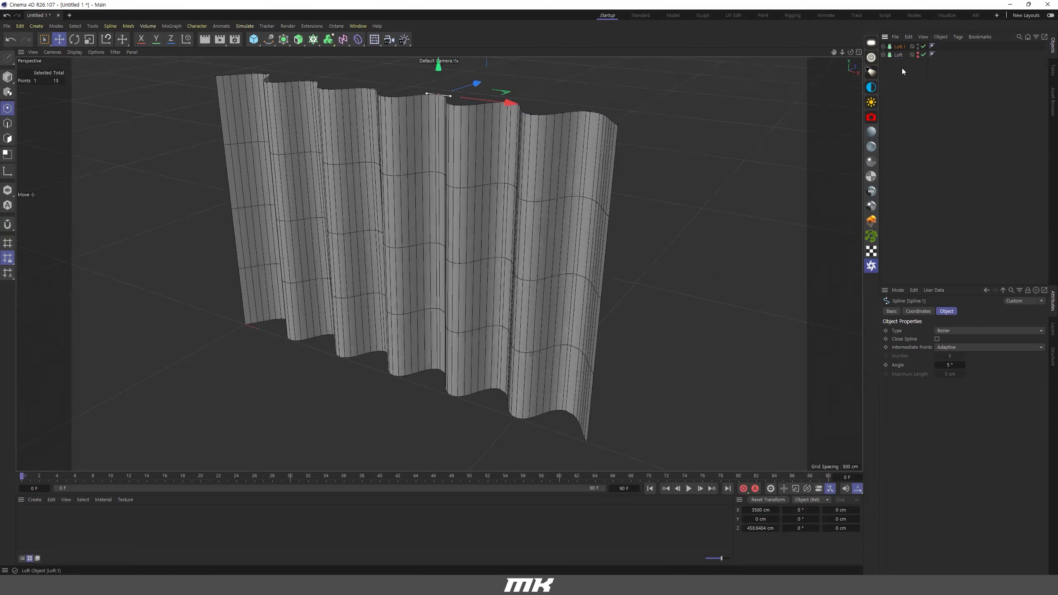
pyautogui.click(917, 45)
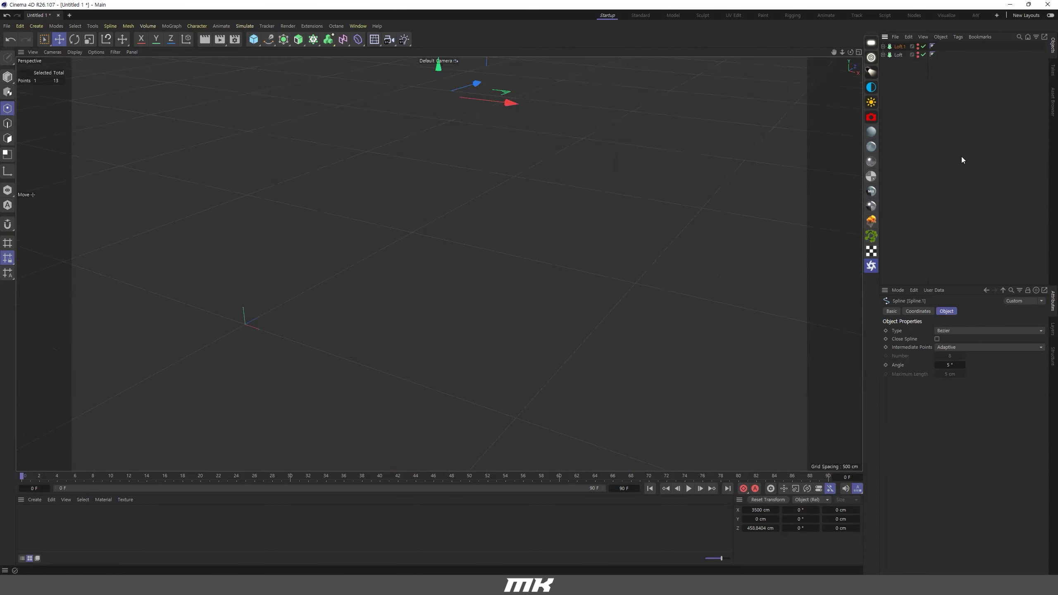
# Add a Circle spline at the origin in the XY plane
pyautogui.click(315, 45)
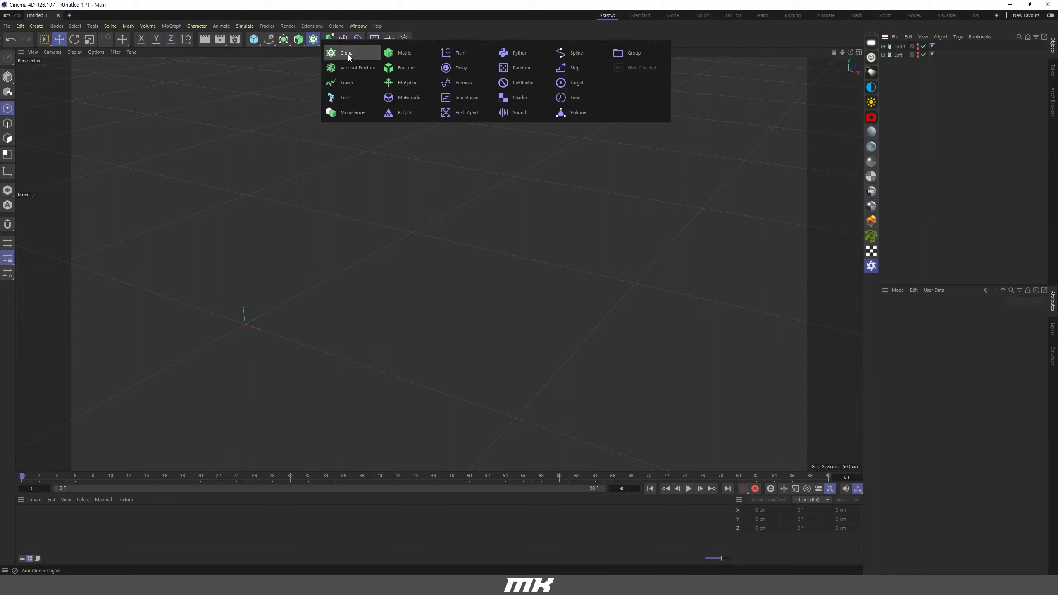
pyautogui.moveTo(270, 39); pyautogui.dragTo(360, 97)
pyautogui.keyDown('alt'); pyautogui.moveTo(260, 314); pyautogui.dragTo(405, 240, button='middle'); pyautogui.keyUp('alt')
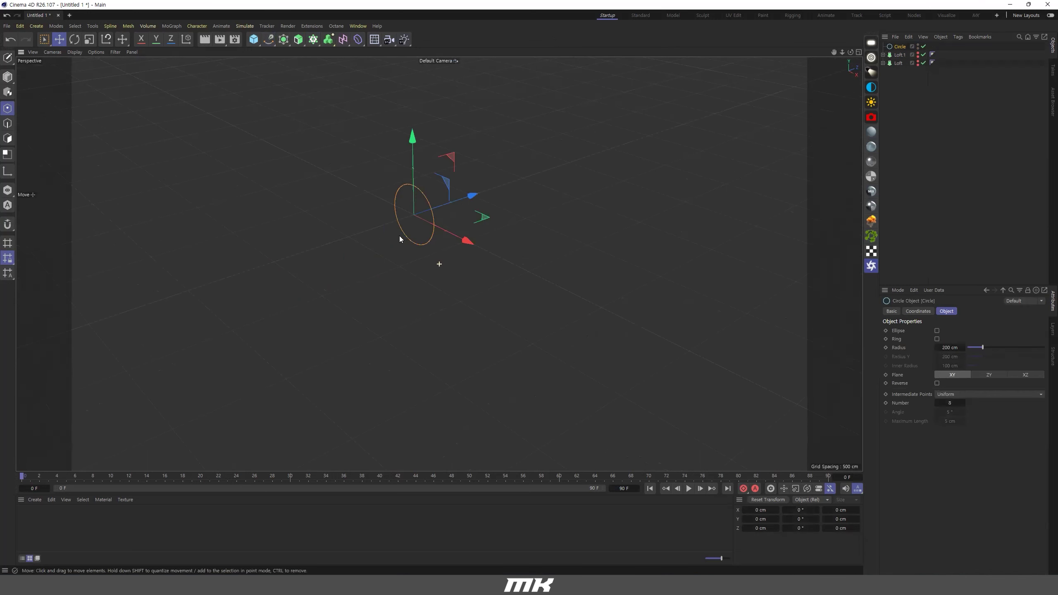
pyautogui.scroll(5, 458, 208)
pyautogui.keyDown('alt'); pyautogui.moveTo(458, 208); pyautogui.dragTo(324, 233, button='middle'); pyautogui.keyUp('alt')
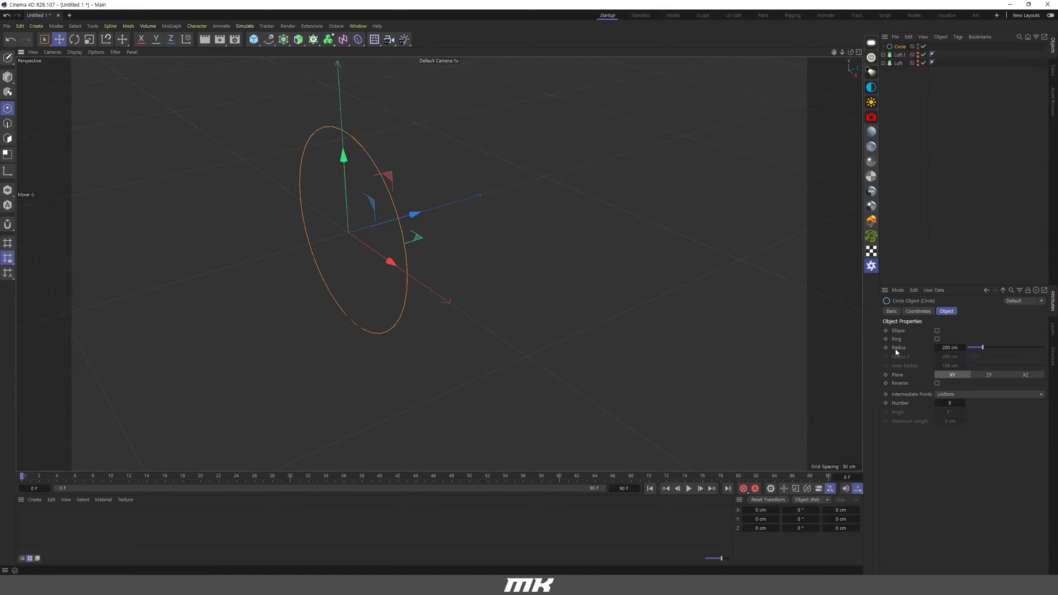
# Duplicate the circle and set the copy's radius to 180 cm
pyautogui.keyDown('ctrl'); pyautogui.moveTo(900, 47); pyautogui.dragTo(899, 51); pyautogui.keyUp('ctrl')
pyautogui.click(949, 348)
pyautogui.write('180')
pyautogui.press('Return')
pyautogui.scroll(5, 406, 125)
pyautogui.scroll(-6, 401, 137)
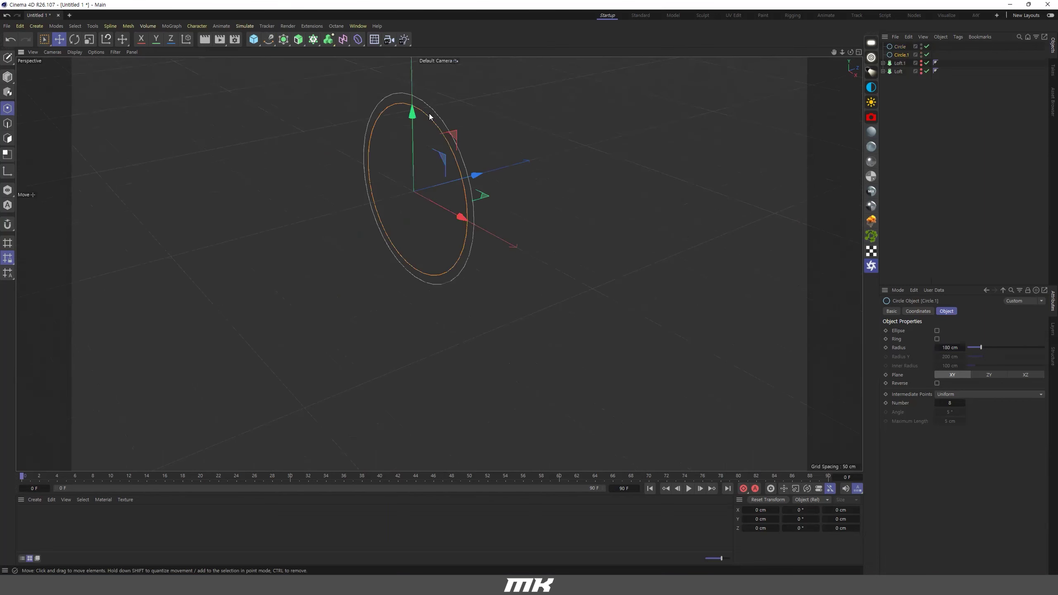
pyautogui.keyDown('alt'); pyautogui.moveTo(430, 117); pyautogui.dragTo(341, 217, button='middle'); pyautogui.keyUp('alt')
# Add a Cloner, nest both circles under it, and select the Cloner
pyautogui.click(328, 39)
pyautogui.click(353, 56)
pyautogui.click(899, 56)
pyautogui.keyDown('shift'); pyautogui.click(900, 63); pyautogui.keyUp('shift')
pyautogui.moveTo(900, 62); pyautogui.dragTo(901, 46)
pyautogui.click(901, 47)
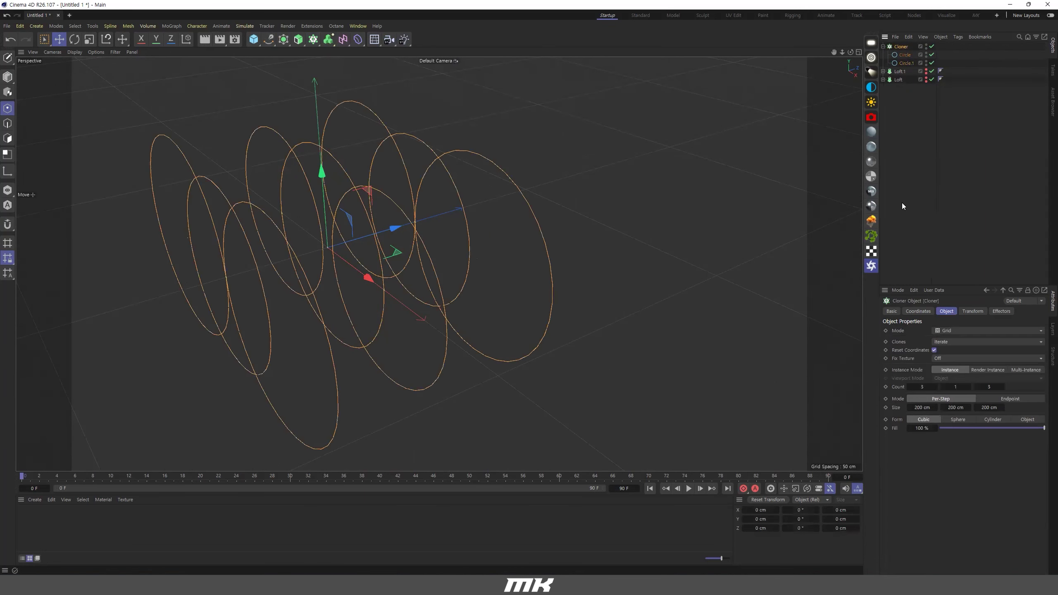
# Set the Cloner to Linear mode with a step offset of 0 cm in Y and 50 cm in Z
pyautogui.click(955, 331)
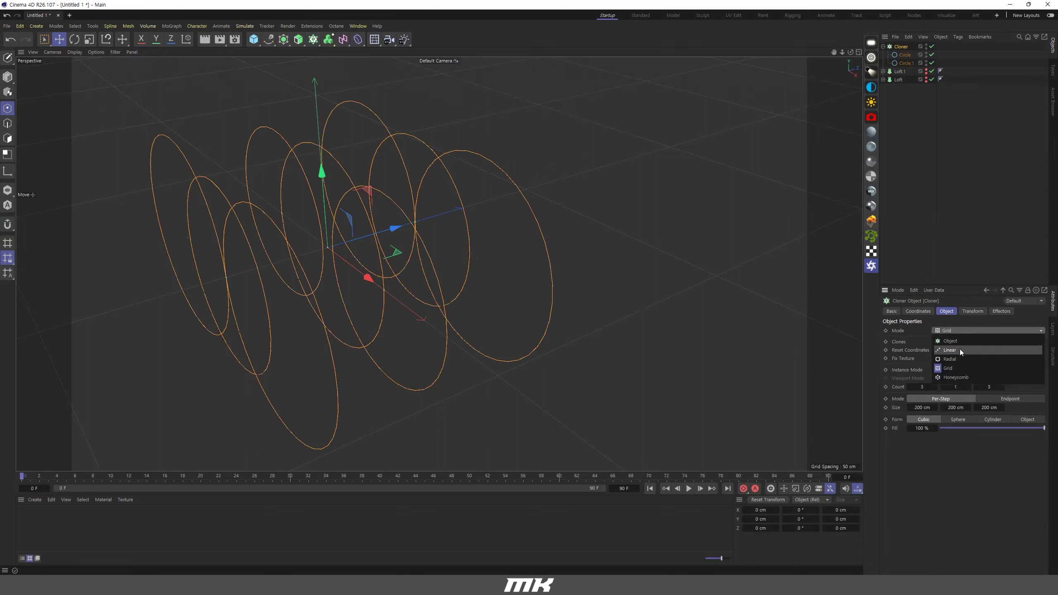
pyautogui.click(959, 350)
pyautogui.click(920, 435)
pyautogui.write('0')
pyautogui.press('Return')
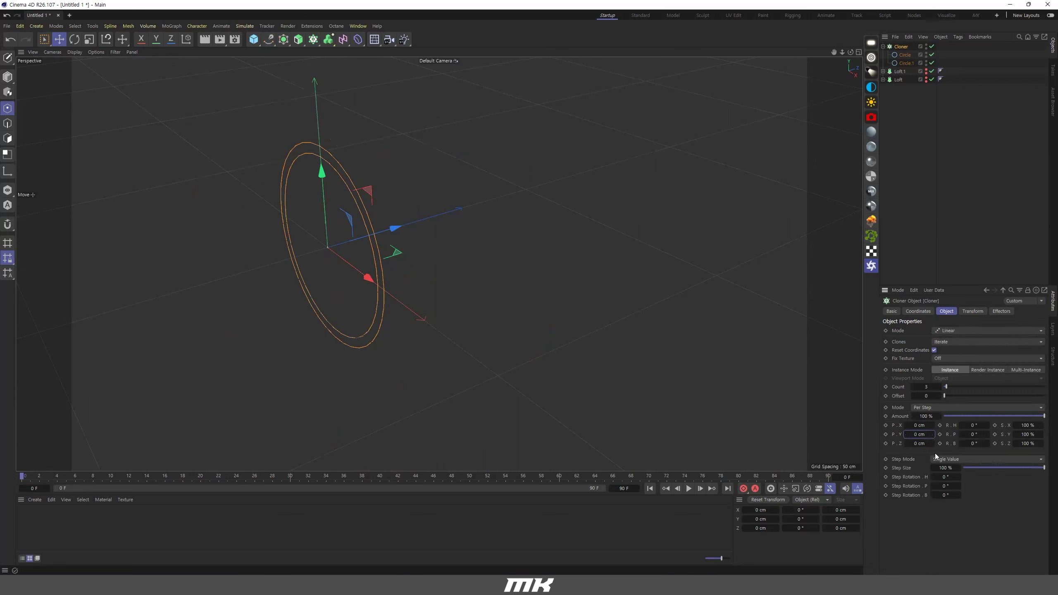
pyautogui.moveTo(933, 443); pyautogui.dragTo(927, 449)
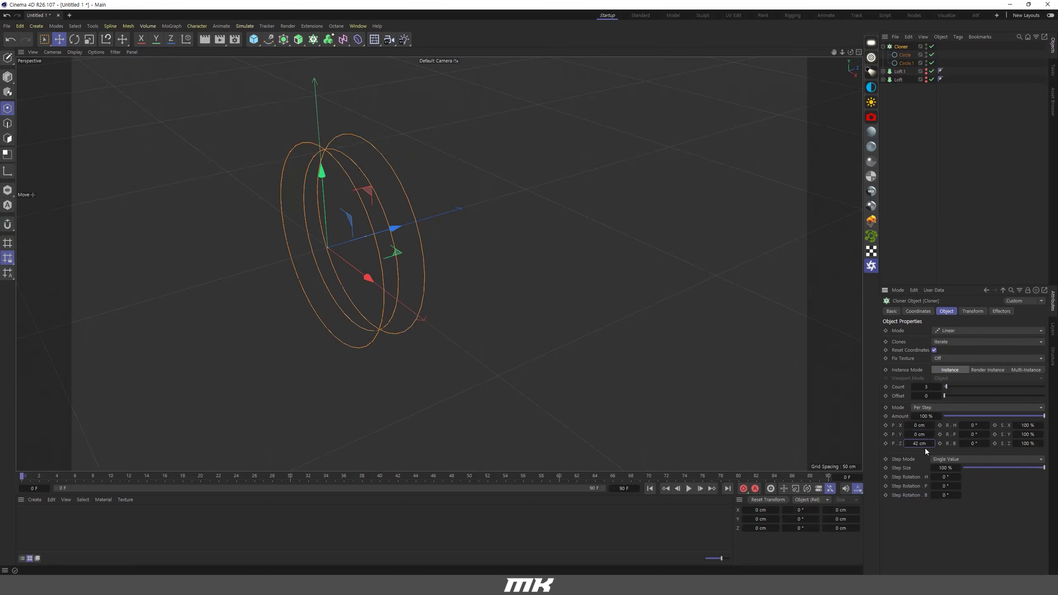
pyautogui.write('50')
pyautogui.press('Return')
# Raise the Cloner's count to 17 to make a long row of alternating circles
pyautogui.keyDown('alt'); pyautogui.moveTo(538, 340); pyautogui.dragTo(486, 312); pyautogui.keyUp('alt')
pyautogui.keyDown('alt'); pyautogui.moveTo(451, 276); pyautogui.dragTo(424, 271); pyautogui.keyUp('alt')
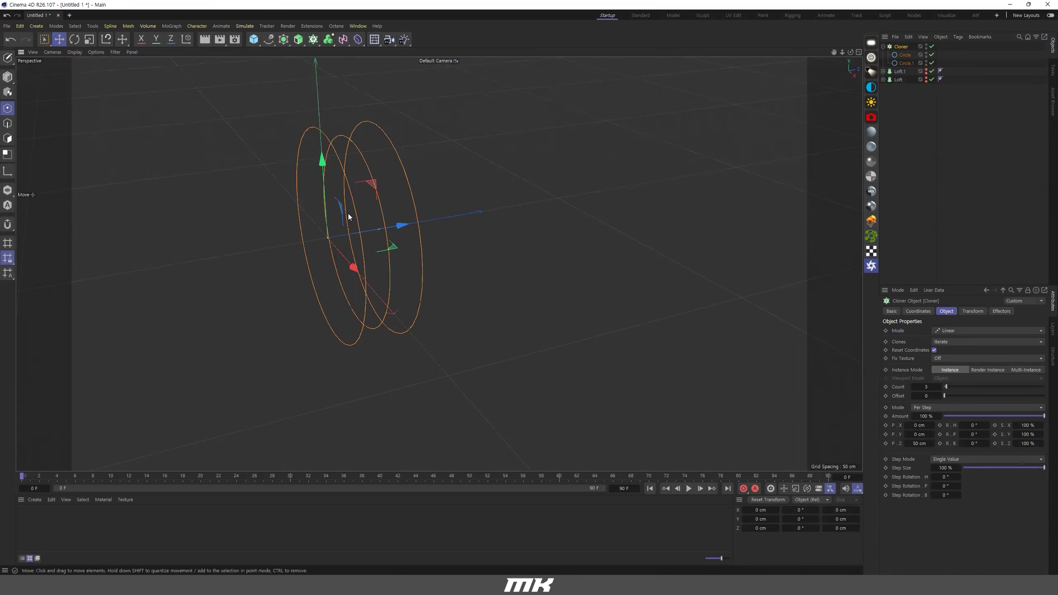
pyautogui.keyDown('alt'); pyautogui.moveTo(377, 206); pyautogui.dragTo(539, 159); pyautogui.keyUp('alt')
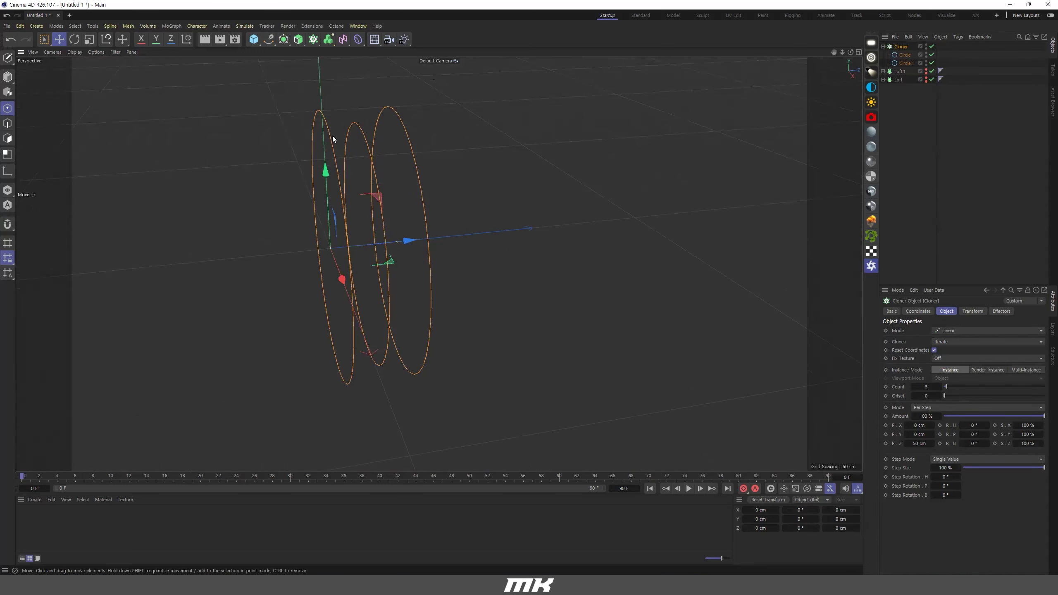
pyautogui.click(939, 387)
pyautogui.click(939, 388)
pyautogui.click(939, 387)
pyautogui.click(939, 387)
pyautogui.moveTo(939, 387); pyautogui.dragTo(939, 389)
pyautogui.keyDown('alt'); pyautogui.moveTo(611, 220); pyautogui.dragTo(509, 234); pyautogui.keyUp('alt')
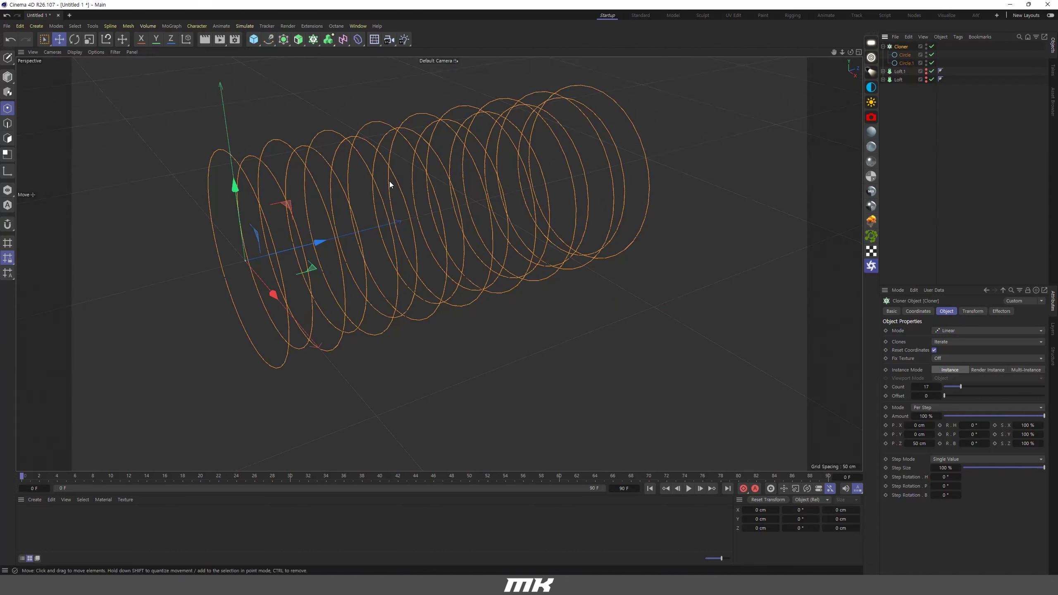
# Add a Loft generator and nest the Cloner under it to build a ribbed tube
pyautogui.click(300, 41)
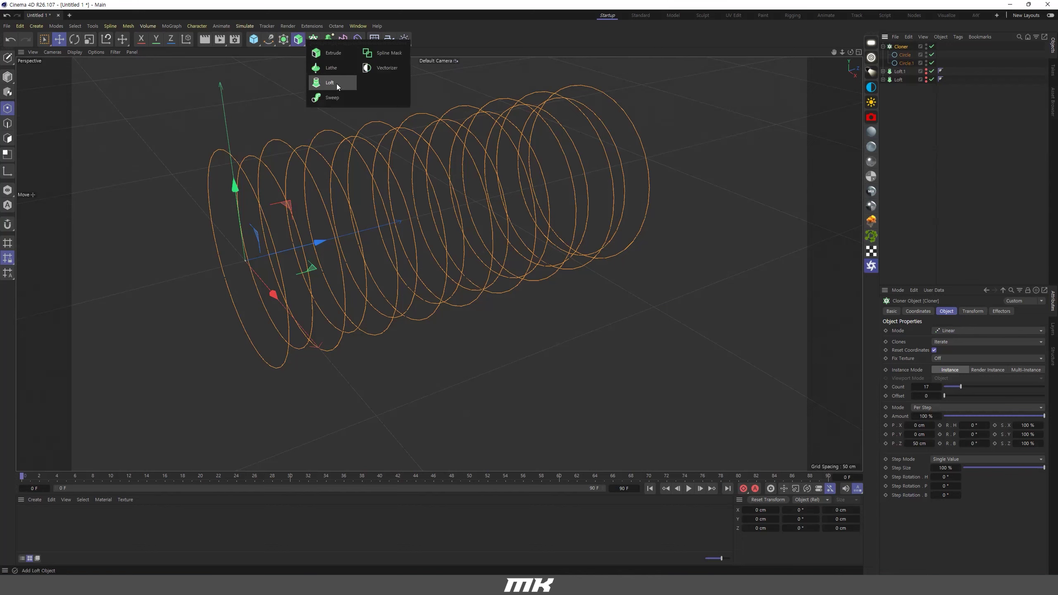
pyautogui.click(338, 83)
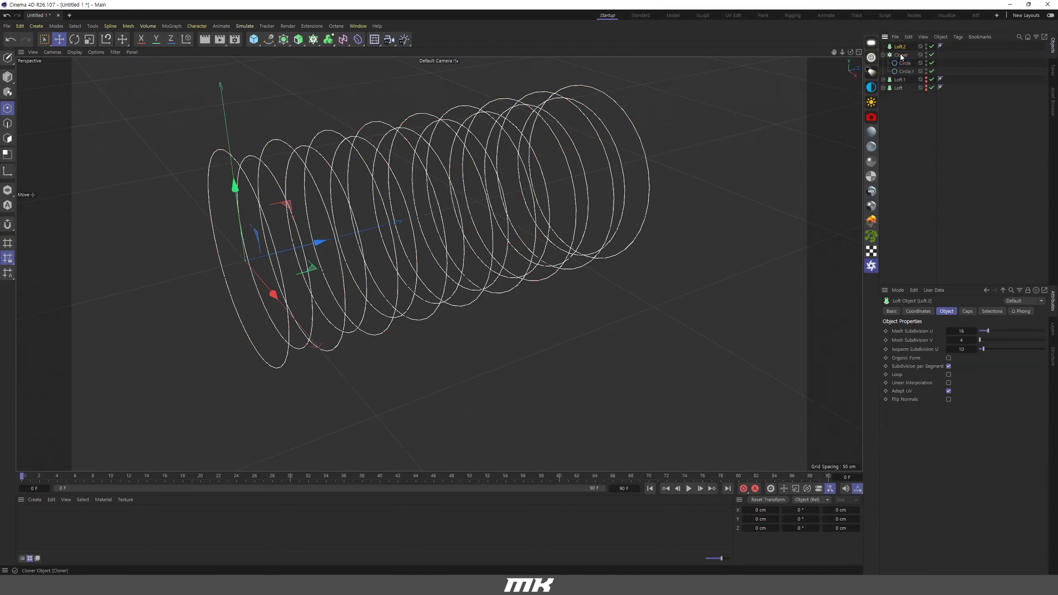
pyautogui.moveTo(902, 50); pyautogui.dragTo(900, 47)
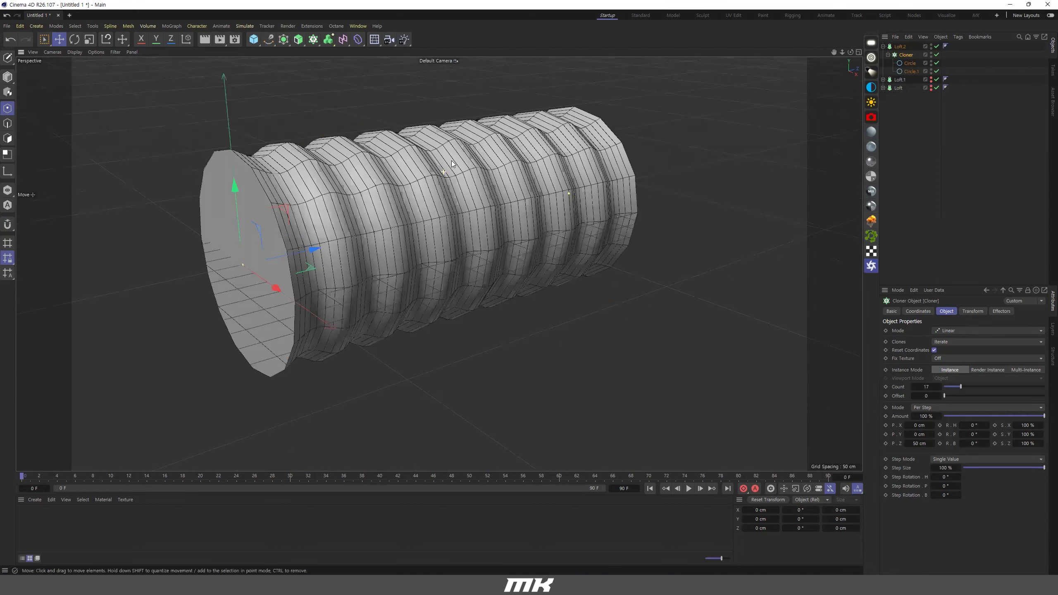
pyautogui.keyDown('alt'); pyautogui.moveTo(535, 183); pyautogui.dragTo(393, 204); pyautogui.keyUp('alt')
# Set the ribbed loft's Mesh Subdivision U to 100
pyautogui.click(900, 47)
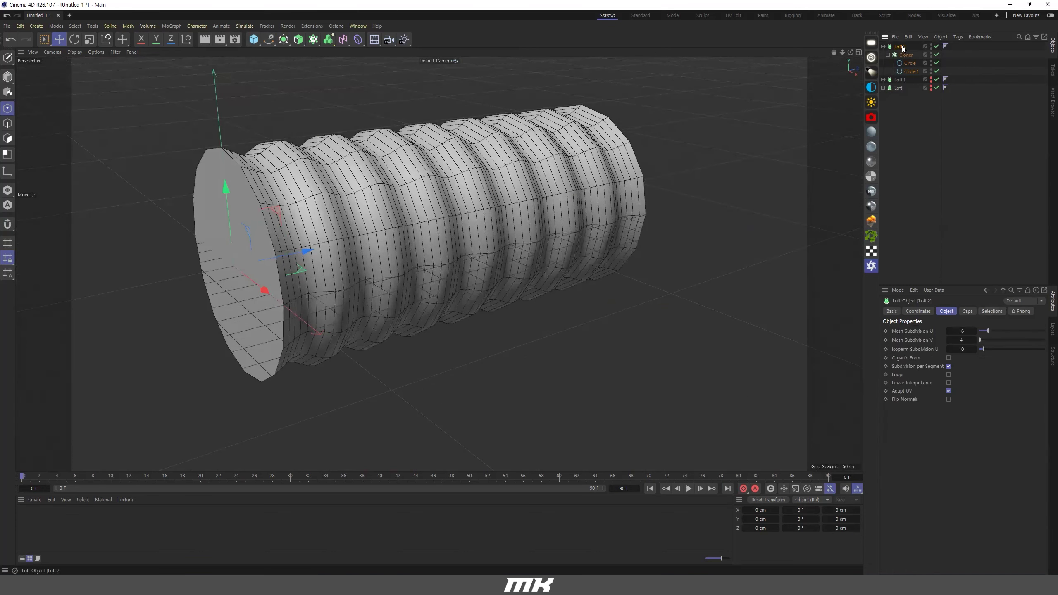
pyautogui.moveTo(992, 331); pyautogui.dragTo(1046, 331)
pyautogui.keyDown('alt'); pyautogui.moveTo(311, 247); pyautogui.dragTo(309, 245); pyautogui.keyUp('alt')
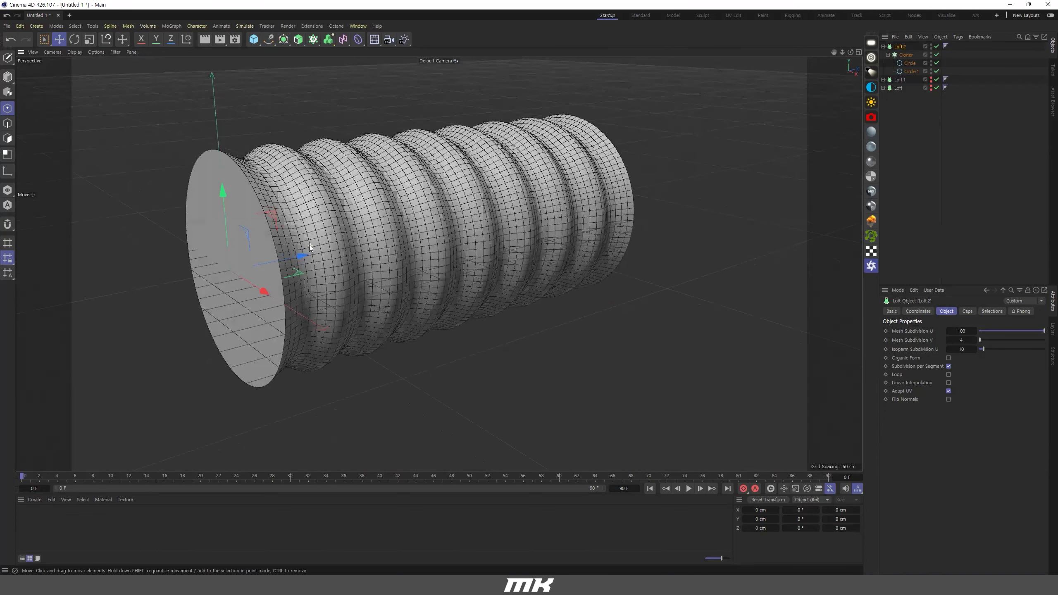
pyautogui.keyDown('alt'); pyautogui.moveTo(206, 246); pyautogui.dragTo(249, 241); pyautogui.keyUp('alt')
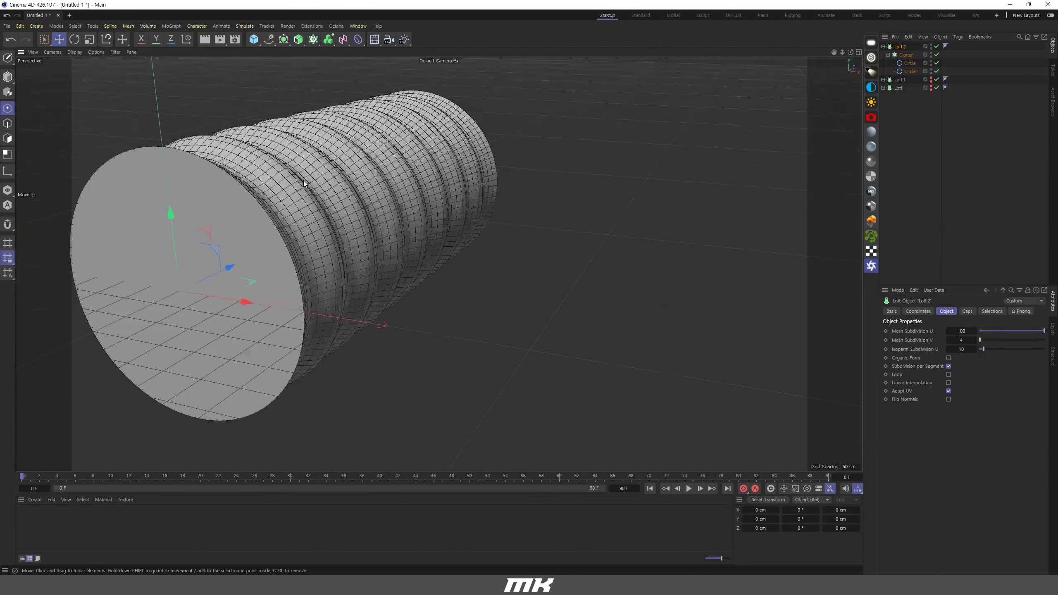
pyautogui.keyDown('alt'); pyautogui.moveTo(220, 206); pyautogui.dragTo(389, 216); pyautogui.keyUp('alt')
# Turn off the ribbed loft's Start Cap and End Cap to open both ends of the tube
pyautogui.click(967, 311)
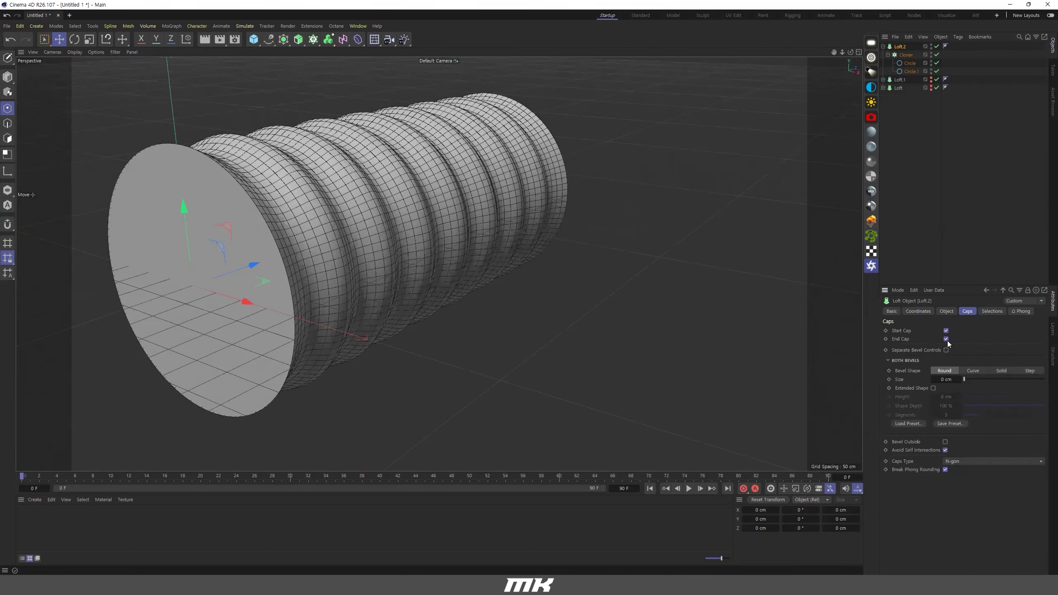
pyautogui.click(946, 331)
pyautogui.click(946, 339)
pyautogui.keyDown('alt'); pyautogui.moveTo(566, 248); pyautogui.dragTo(353, 208); pyautogui.keyUp('alt')
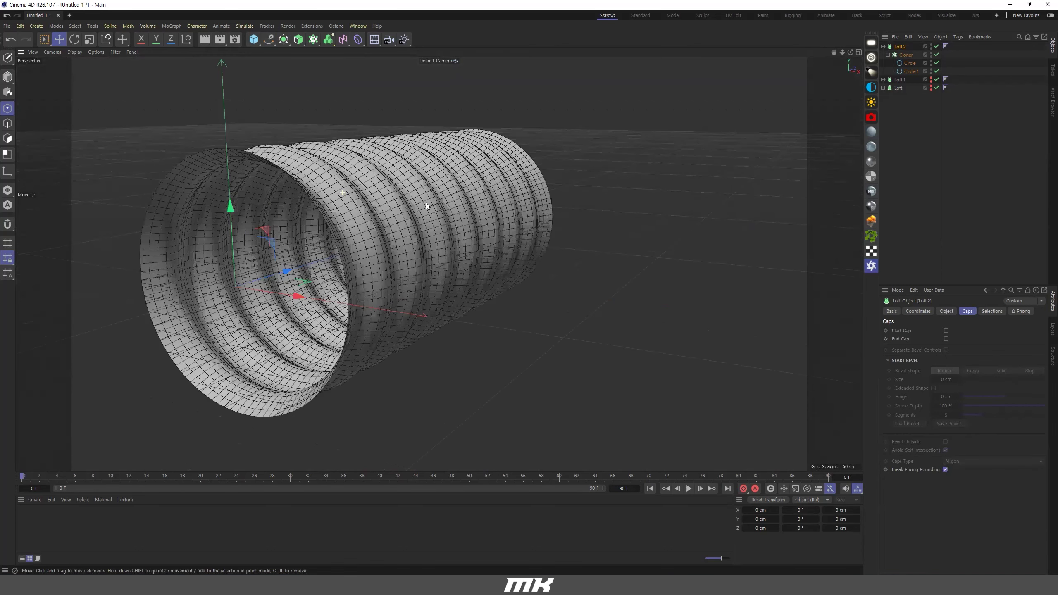
pyautogui.keyDown('alt'); pyautogui.moveTo(445, 200); pyautogui.dragTo(427, 216); pyautogui.keyUp('alt')
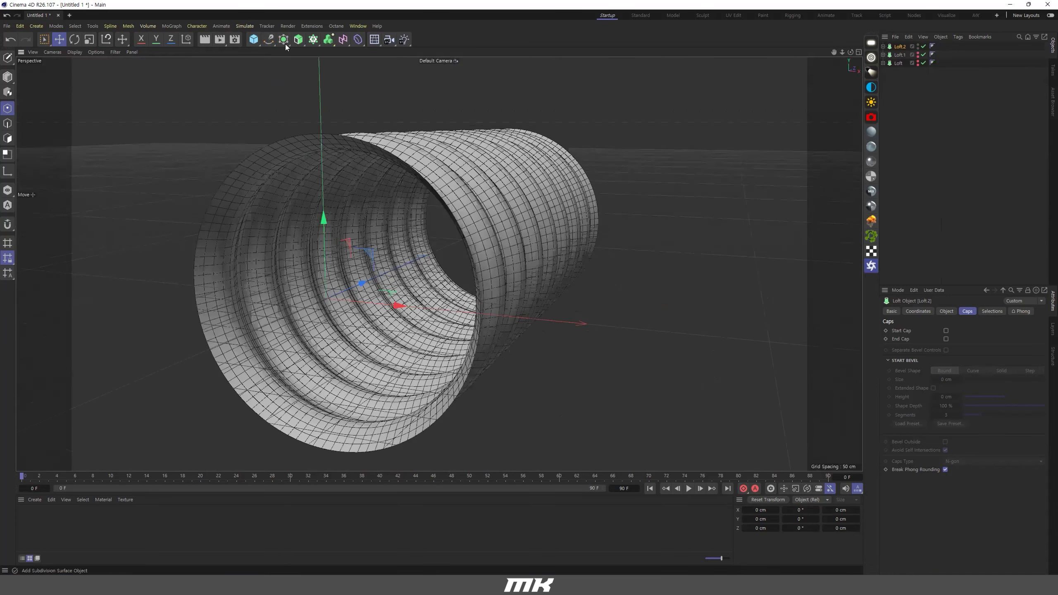
# Add a Cloth Surface with the ribbed loft as its child and set its subdivisions to 0
pyautogui.click(283, 41)
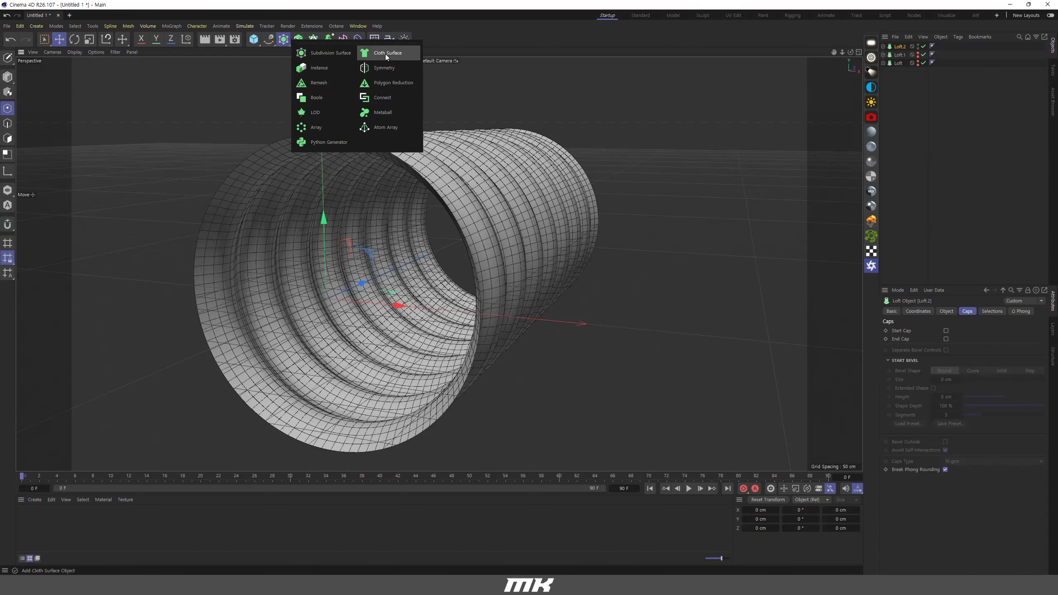
pyautogui.click(386, 53)
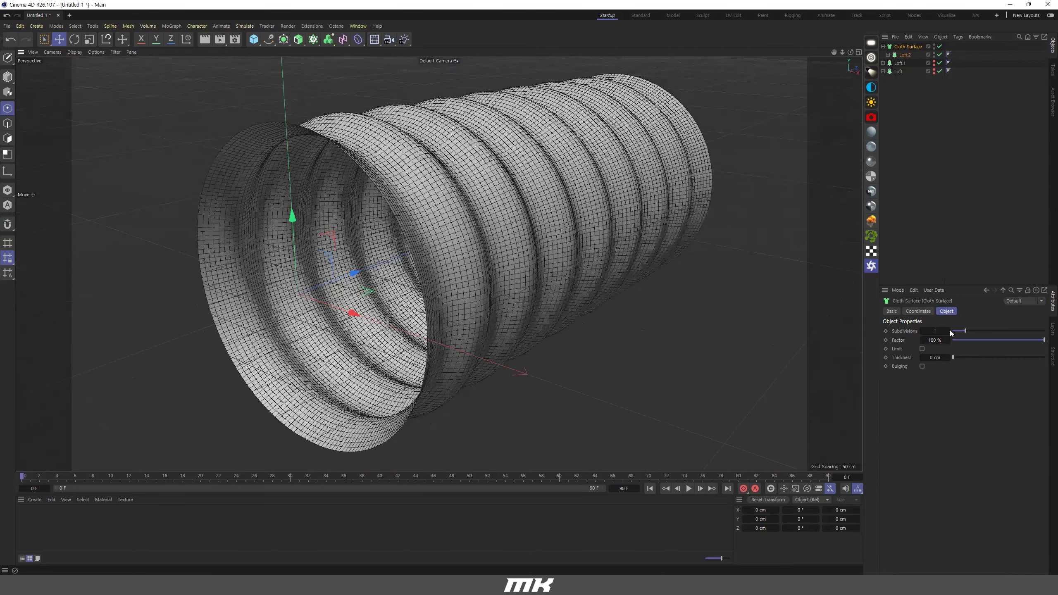
pyautogui.click(948, 331)
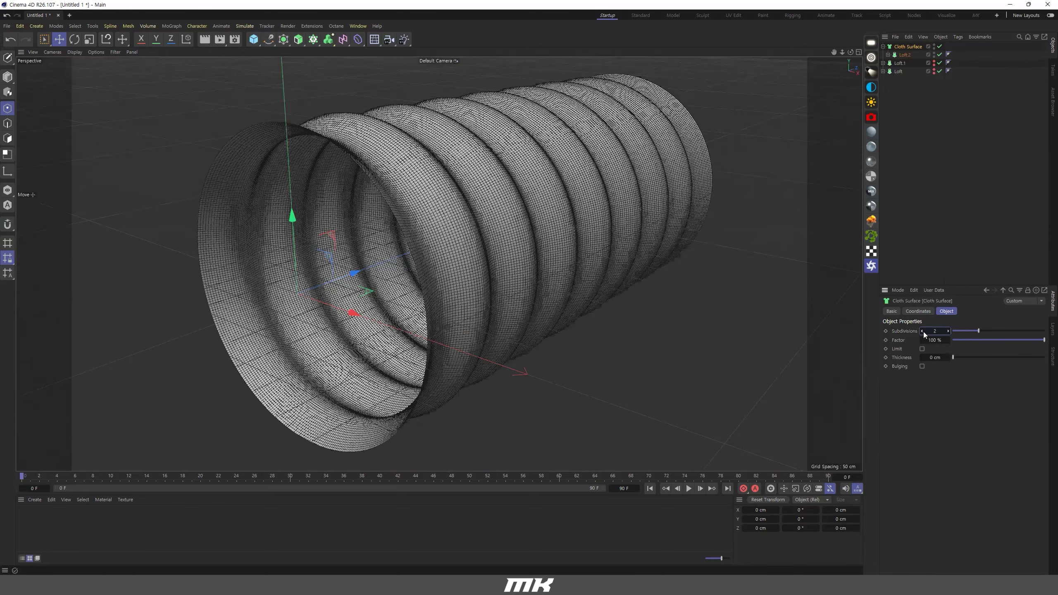
pyautogui.click(923, 332)
pyautogui.click(922, 331)
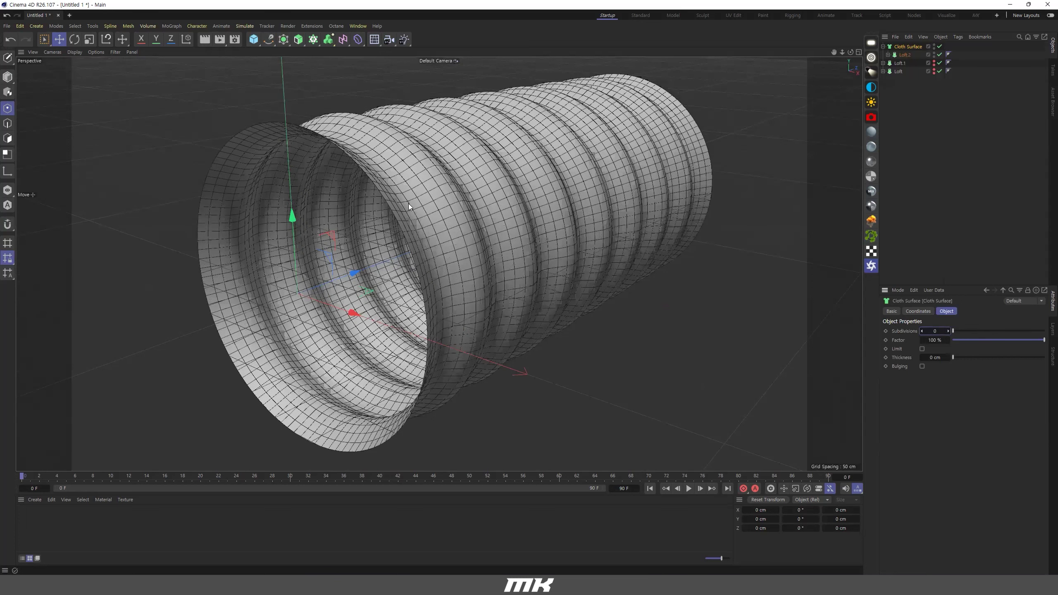
# Switch the viewport to shaded display without wireframe lines and frame the ribbed tube
pyautogui.keyDown('alt'); pyautogui.moveTo(517, 233); pyautogui.dragTo(530, 232); pyautogui.keyUp('alt')
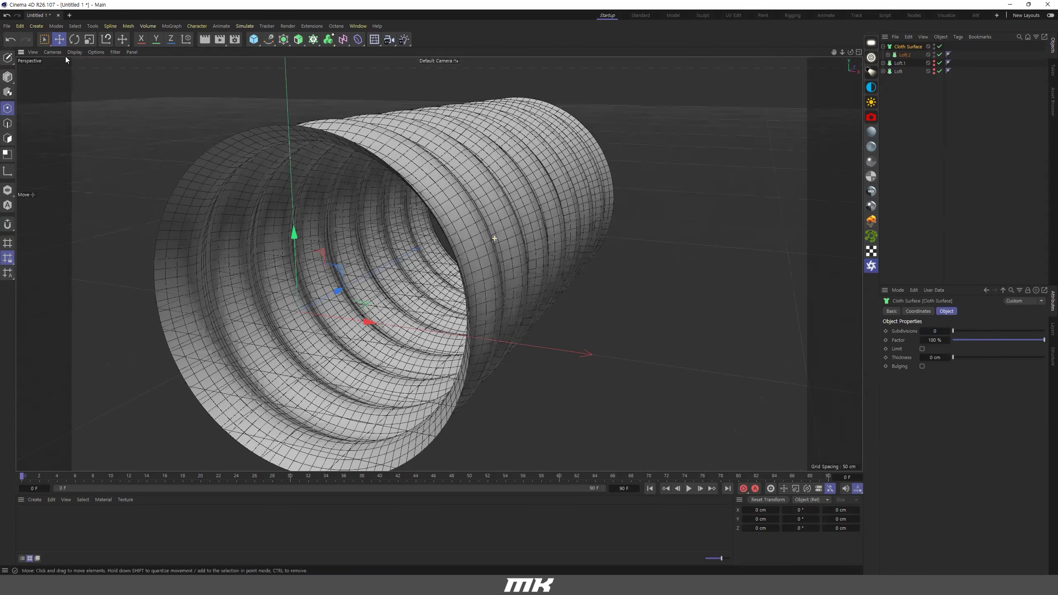
pyautogui.press('h')
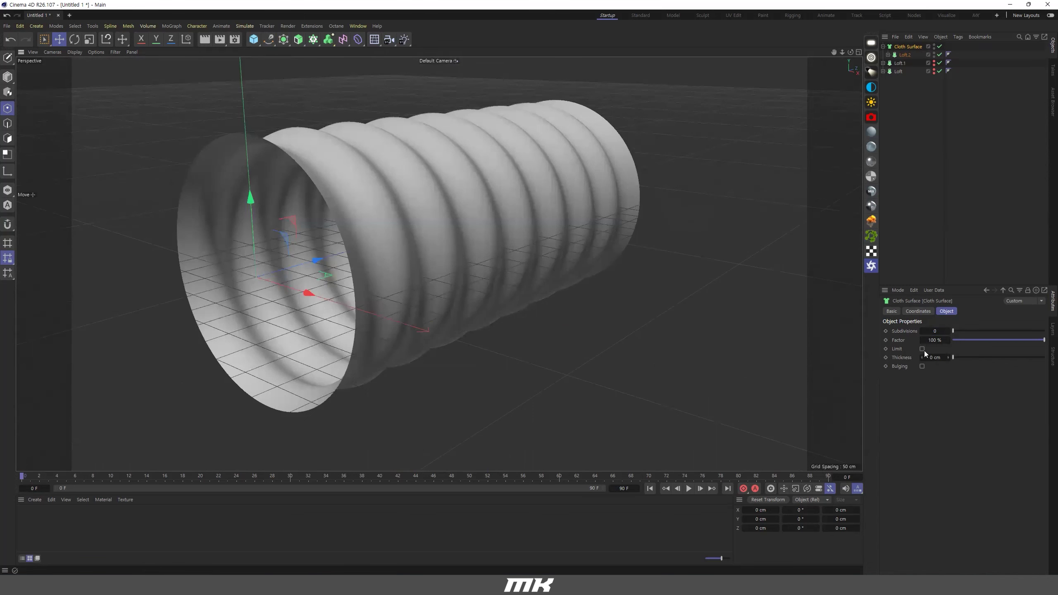
pyautogui.keyDown('alt'); pyautogui.moveTo(461, 231); pyautogui.dragTo(554, 217); pyautogui.keyUp('alt')
# Set the Cloth Surface thickness to 5 cm to give the tube a wall
pyautogui.moveTo(953, 357); pyautogui.dragTo(1021, 358)
pyautogui.keyDown('alt'); pyautogui.moveTo(513, 186); pyautogui.dragTo(651, 200); pyautogui.keyUp('alt')
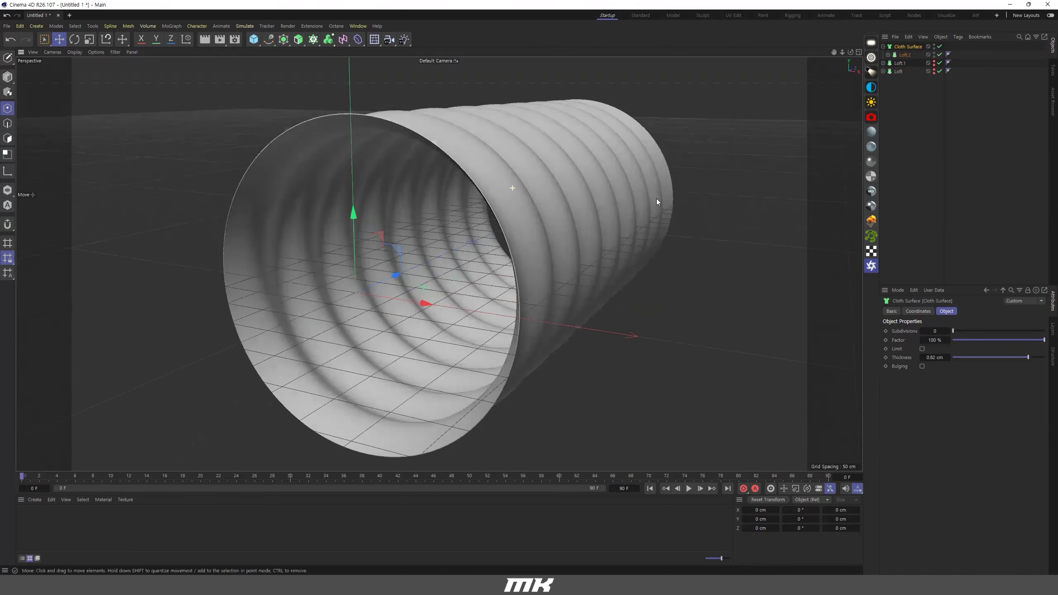
pyautogui.keyDown('alt'); pyautogui.moveTo(650, 200); pyautogui.dragTo(444, 225, button='right'); pyautogui.keyUp('alt')
pyautogui.moveTo(1034, 359); pyautogui.dragTo(1044, 359)
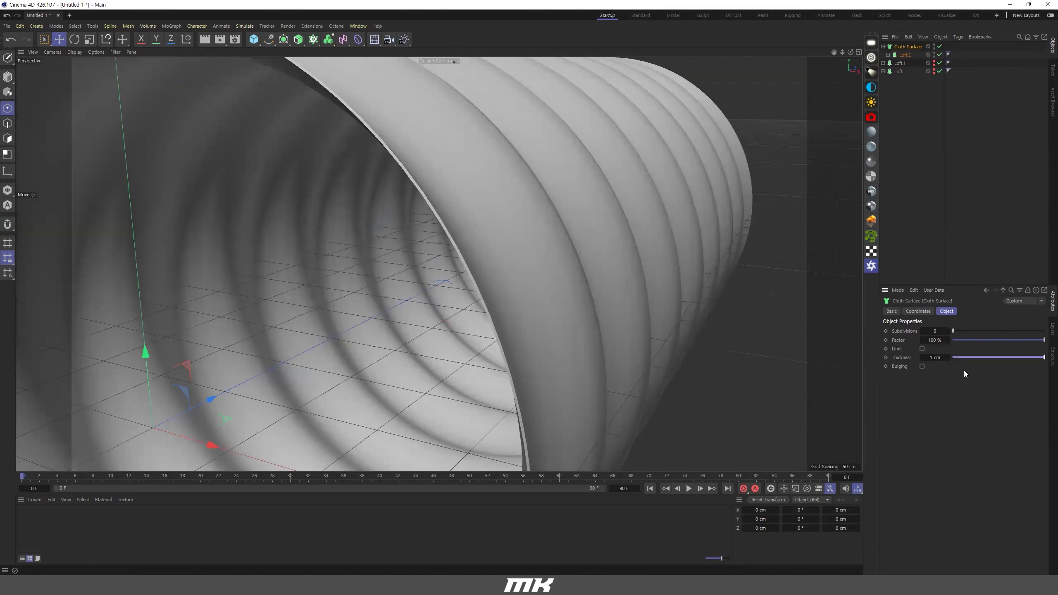
pyautogui.doubleClick(939, 358)
pyautogui.write('5')
pyautogui.press('Return')
pyautogui.scroll(-10, 395, 200)
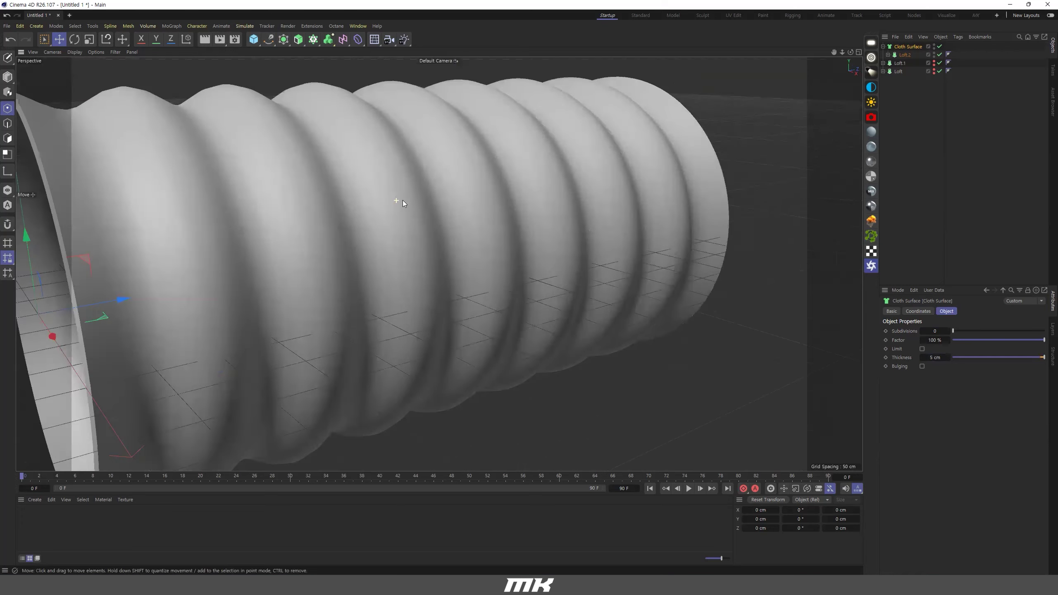
pyautogui.keyDown('alt'); pyautogui.moveTo(385, 185); pyautogui.dragTo(590, 208); pyautogui.keyUp('alt')
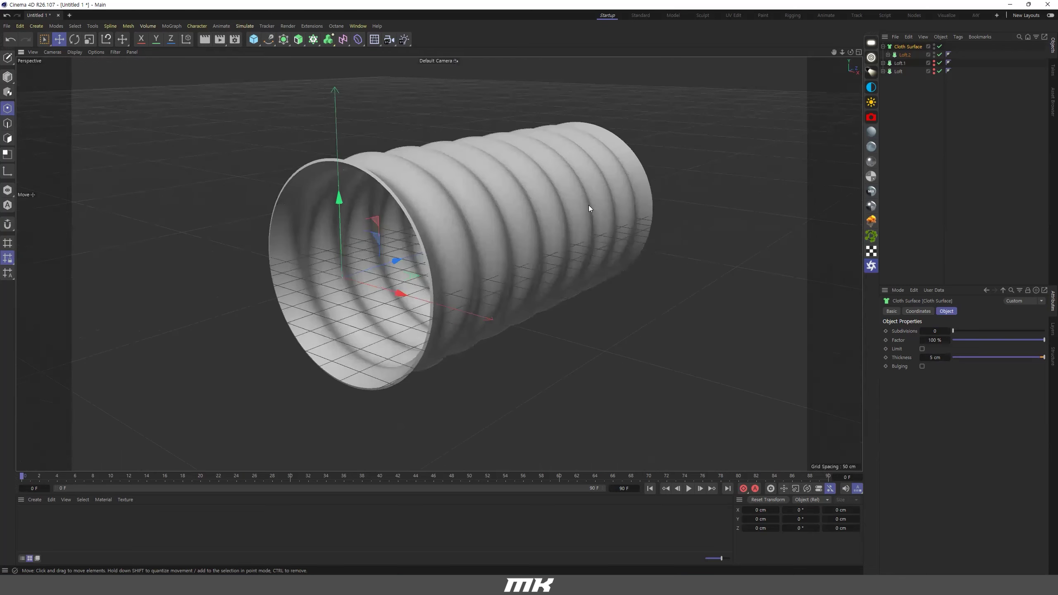
# Show the curtain loft in the viewport again and examine its folds beside the tube
pyautogui.scroll(-4, 590, 225)
pyautogui.keyDown('alt'); pyautogui.click(935, 64); pyautogui.keyUp('alt')
pyautogui.scroll(-6, 644, 184)
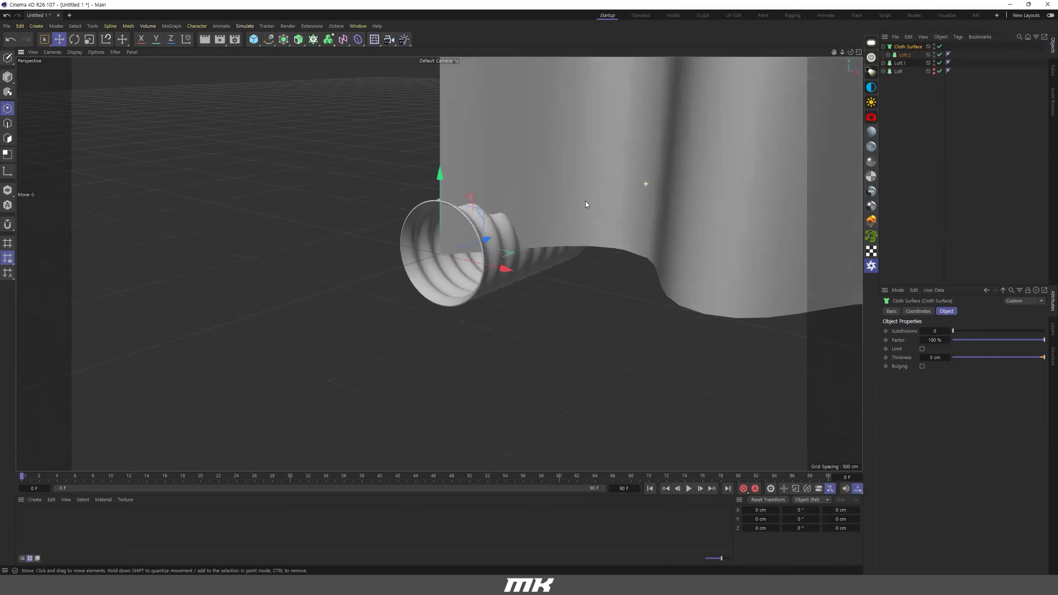
pyautogui.keyDown('alt'); pyautogui.moveTo(667, 184); pyautogui.dragTo(602, 252, button='middle'); pyautogui.keyUp('alt')
pyautogui.scroll(-3, 594, 255)
pyautogui.scroll(-3, 604, 250)
pyautogui.keyDown('alt'); pyautogui.moveTo(588, 260); pyautogui.dragTo(337, 136); pyautogui.keyUp('alt')
pyautogui.scroll(3, 540, 257)
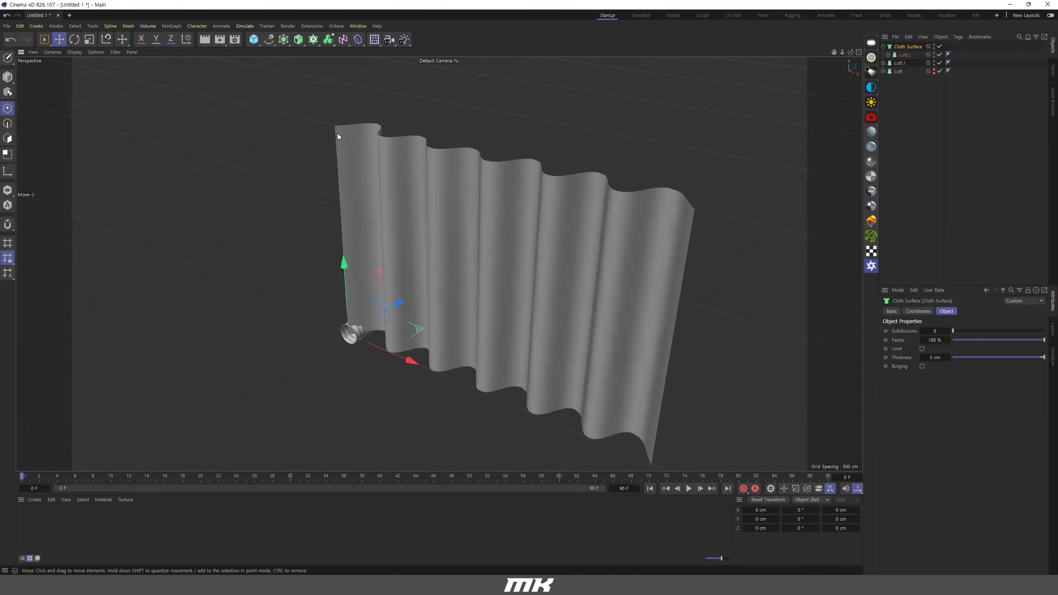
pyautogui.keyDown('alt'); pyautogui.moveTo(481, 179); pyautogui.dragTo(894, 137); pyautogui.keyUp('alt')
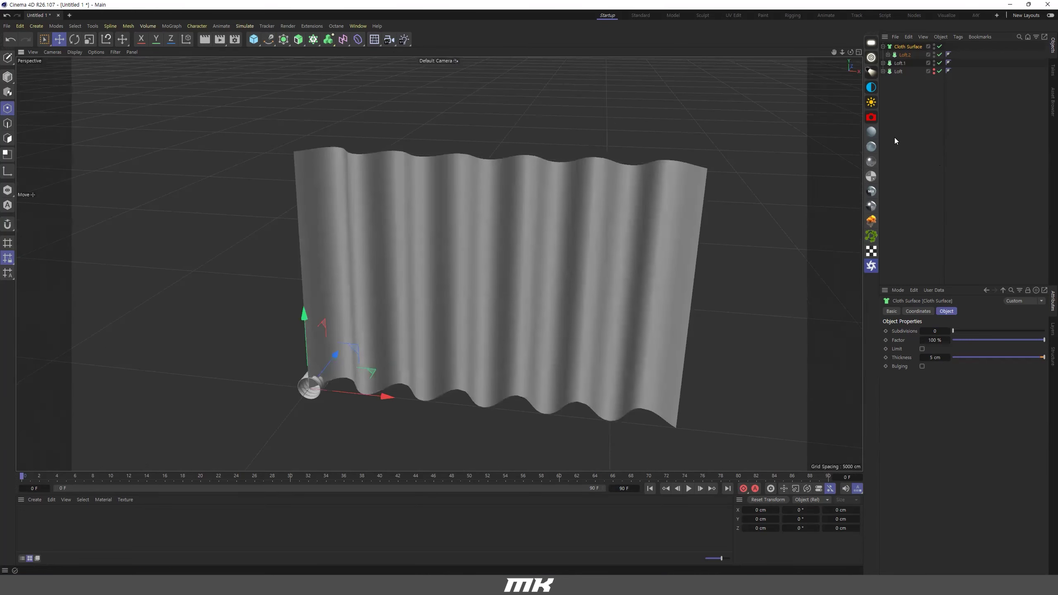
pyautogui.keyDown('alt'); pyautogui.moveTo(375, 236); pyautogui.dragTo(432, 192, button='middle'); pyautogui.keyUp('alt')
# Hide the Cloth Surface tube and the curtain loft, and show the first loft made from circles and rounded rectangles
pyautogui.keyDown('alt'); pyautogui.doubleClick(934, 47); pyautogui.keyUp('alt')
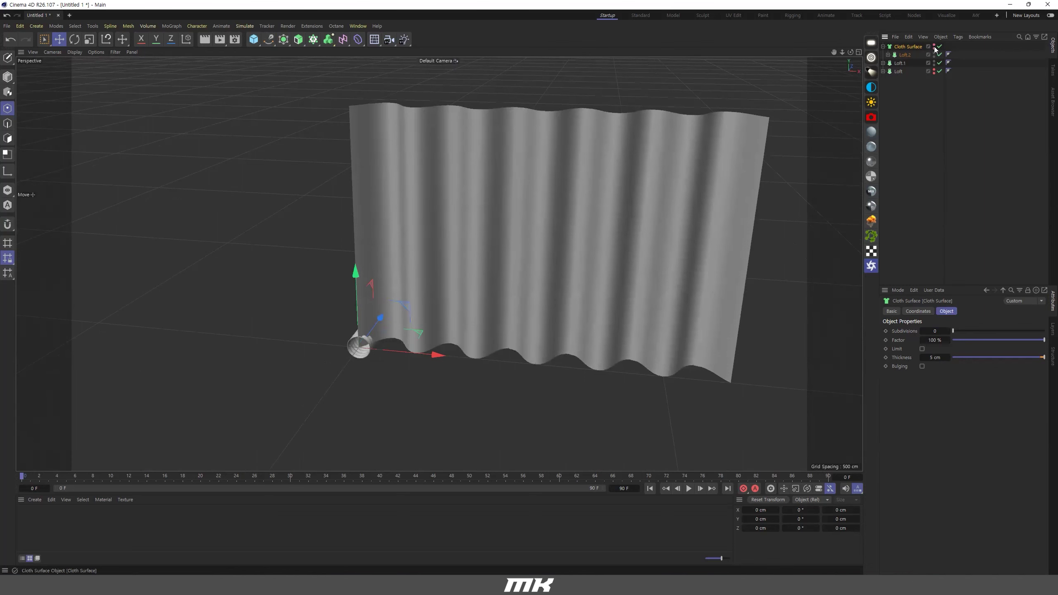
pyautogui.keyDown('alt'); pyautogui.doubleClick(934, 62); pyautogui.keyUp('alt')
pyautogui.keyDown('alt'); pyautogui.doubleClick(934, 71); pyautogui.keyUp('alt')
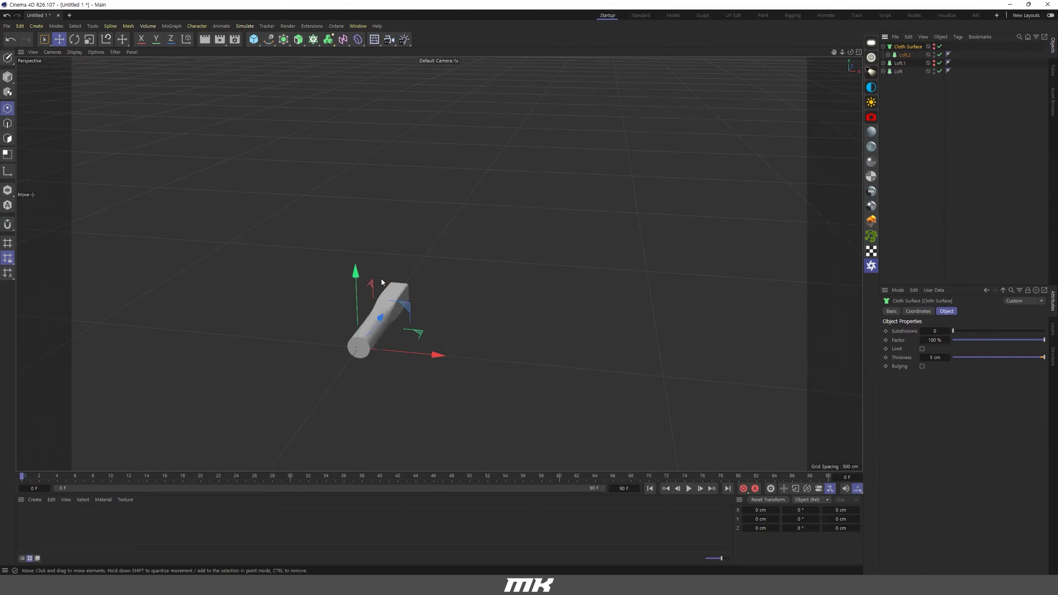
pyautogui.scroll(5, 409, 325)
pyautogui.keyDown('alt'); pyautogui.moveTo(361, 288); pyautogui.dragTo(410, 254); pyautogui.keyUp('alt')
pyautogui.keyDown('alt'); pyautogui.moveTo(474, 250); pyautogui.dragTo(552, 204); pyautogui.keyUp('alt')
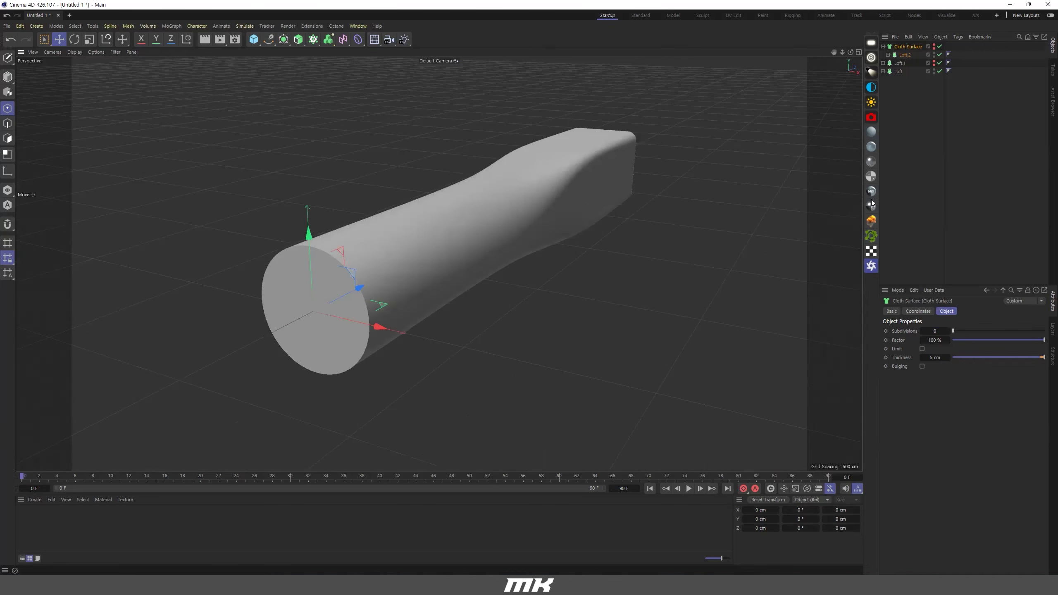